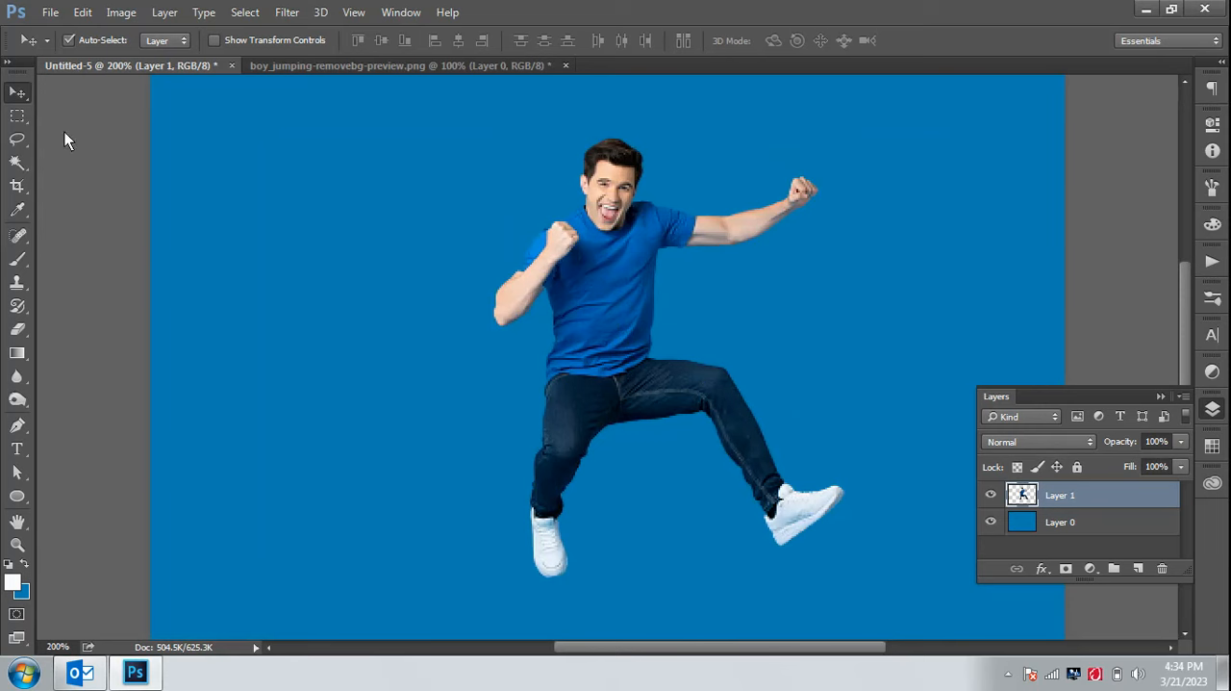
# Marquee-select a narrow vertical strip from the man's hair down to mid-shirt and add an empty layer above him
pyautogui.click(18, 115)
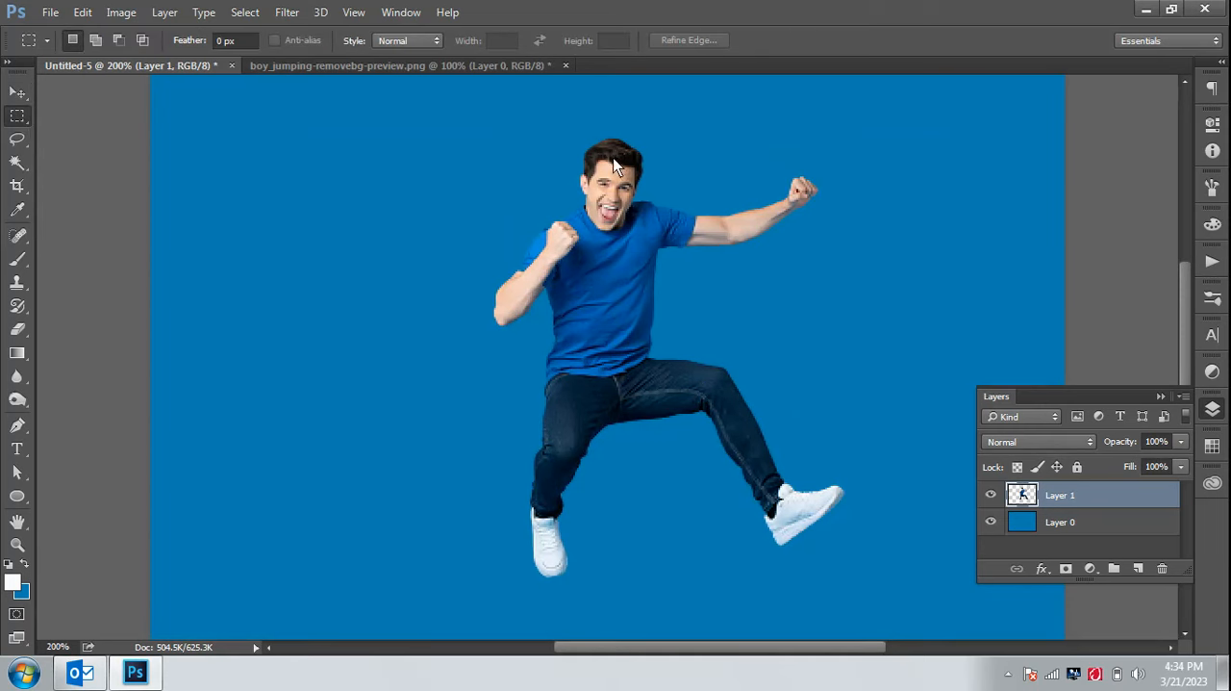
pyautogui.moveTo(613, 157); pyautogui.dragTo(624, 309)
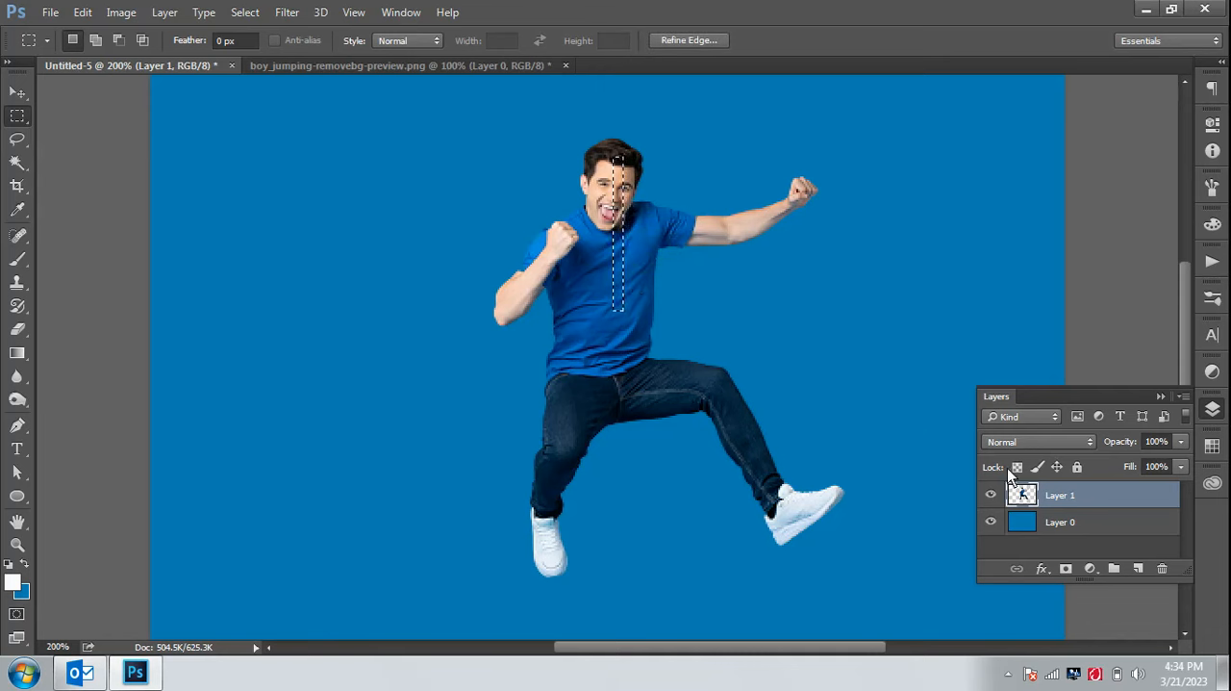
pyautogui.click(1138, 568)
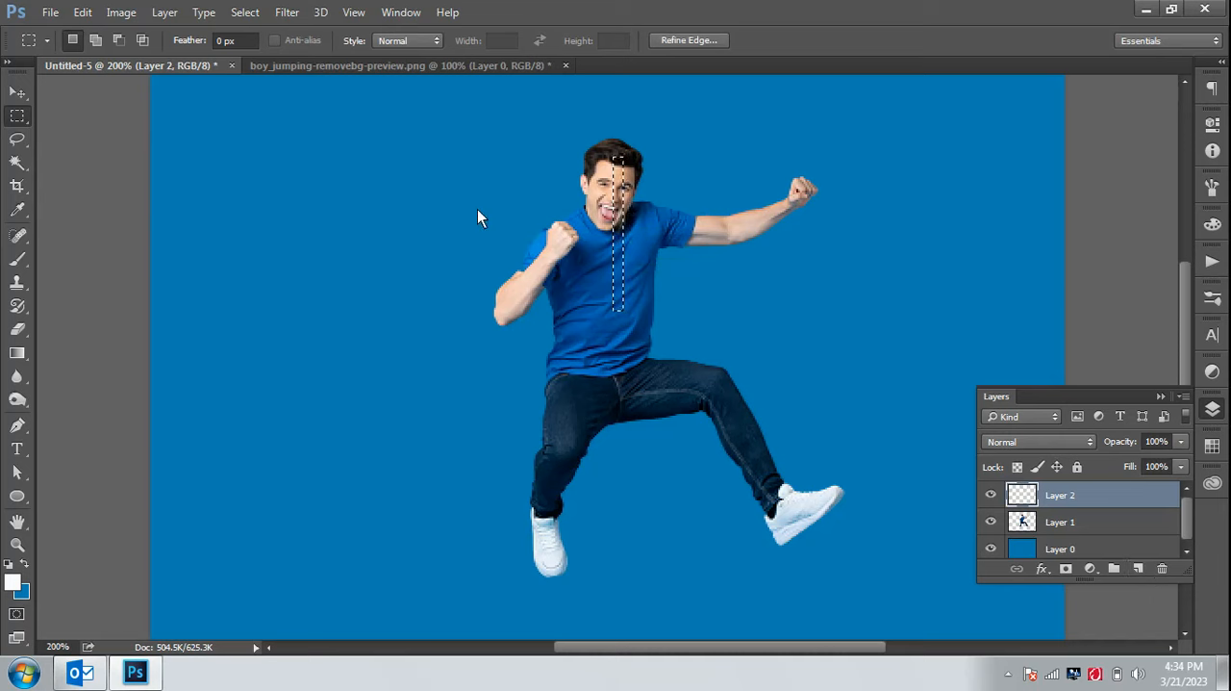
# Copy the selected strip from Layer 1 and paste it into the empty Layer 2
pyautogui.click(1122, 523)
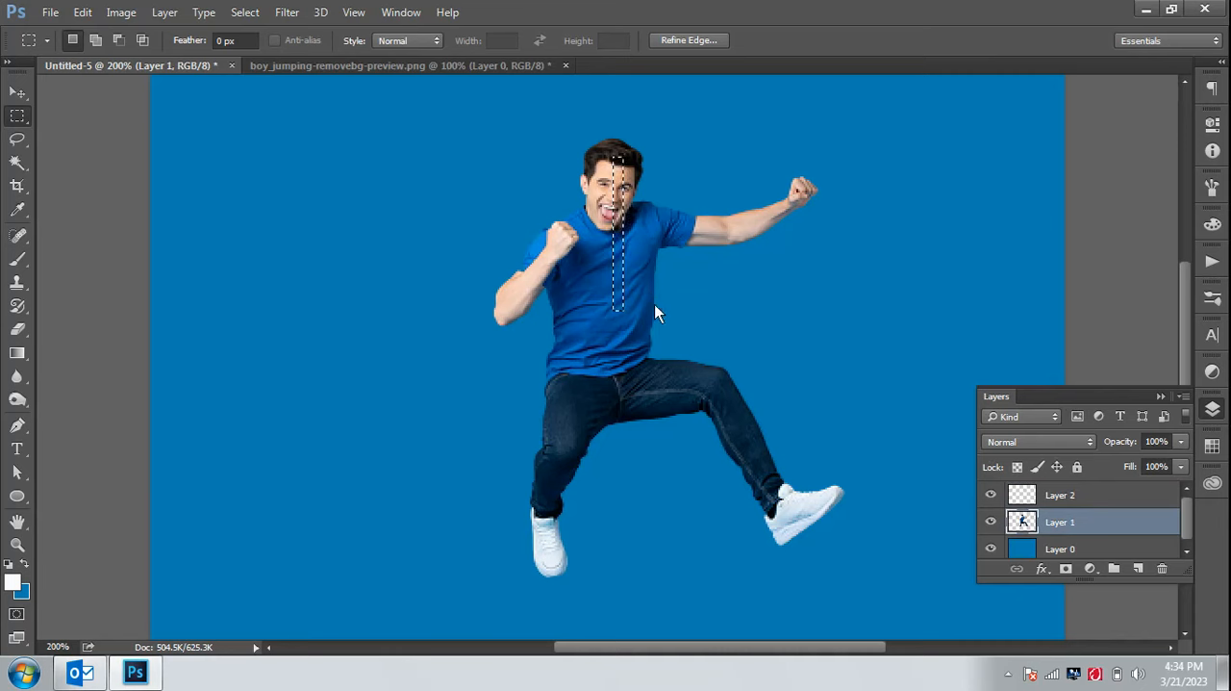
pyautogui.click(82, 12)
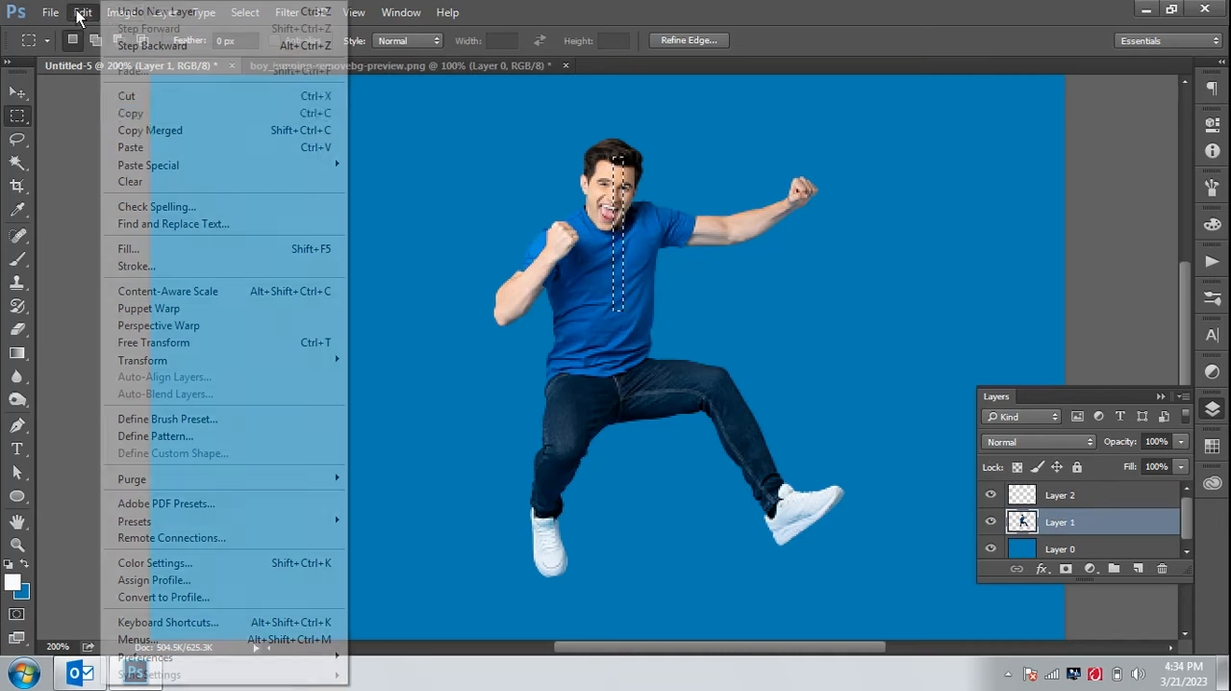
pyautogui.click(141, 115)
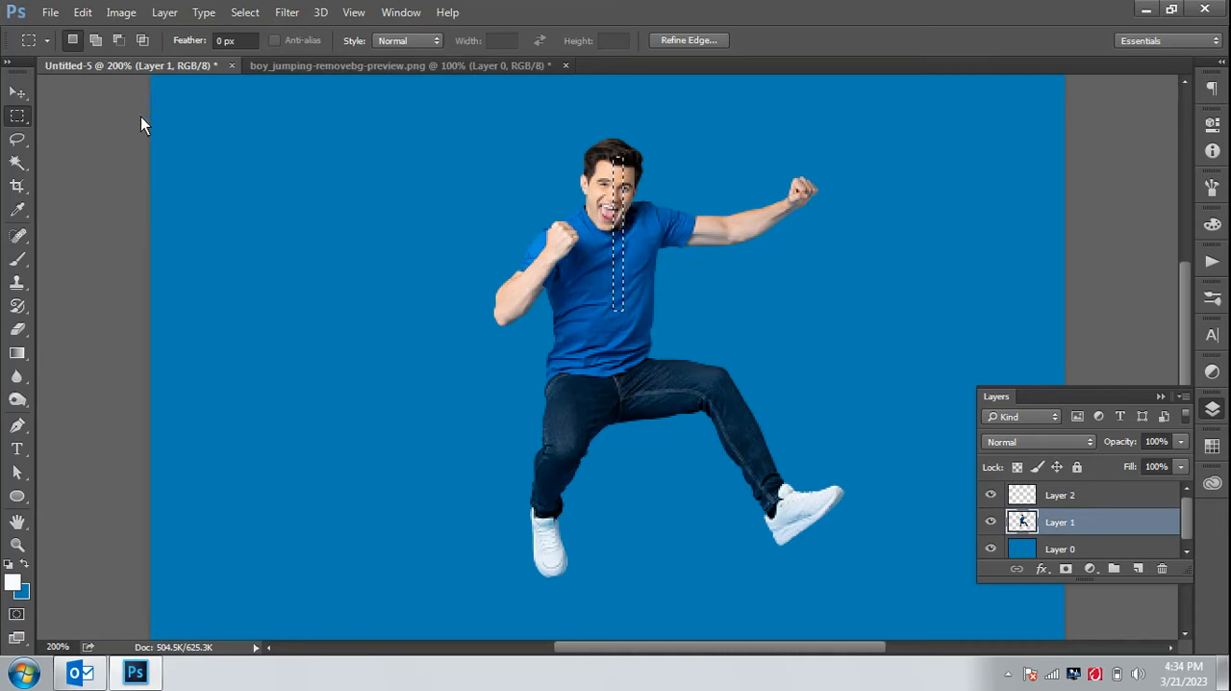
pyautogui.click(1101, 494)
pyautogui.click(87, 12)
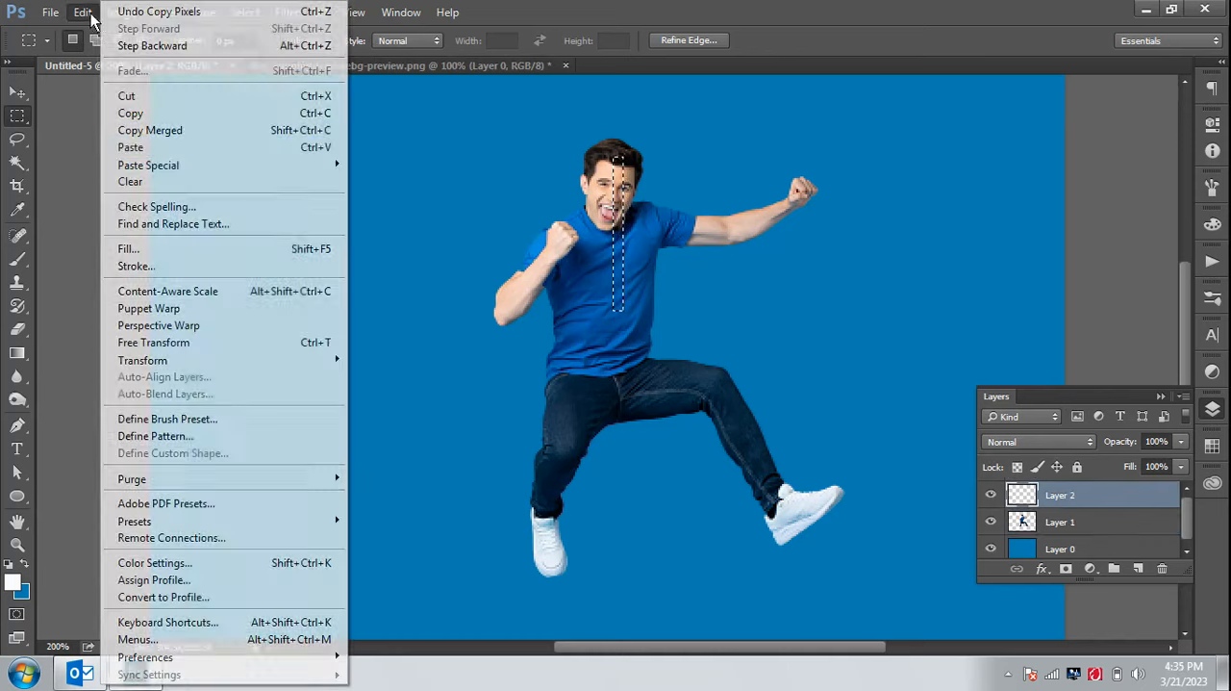
pyautogui.click(183, 147)
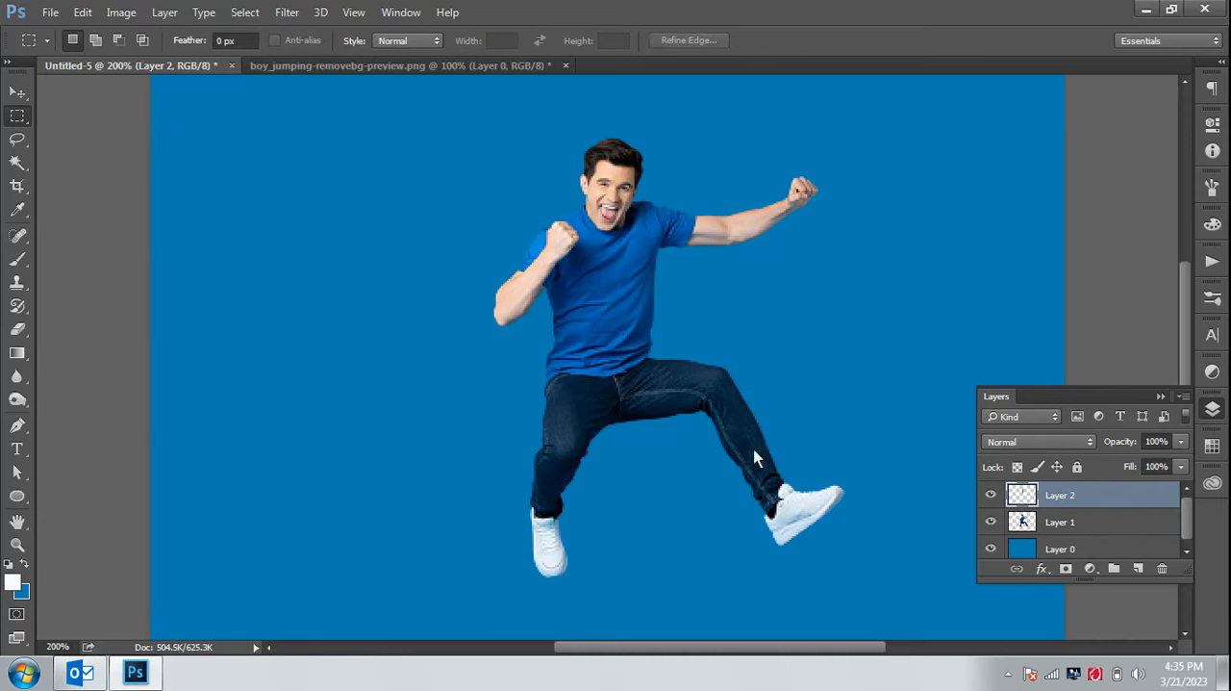
# Stretch the face-and-shirt strip horizontally with Free Transform so it spans the full canvas width
pyautogui.click(991, 521)
pyautogui.click(991, 520)
pyautogui.hotkey('ctrl', 't')
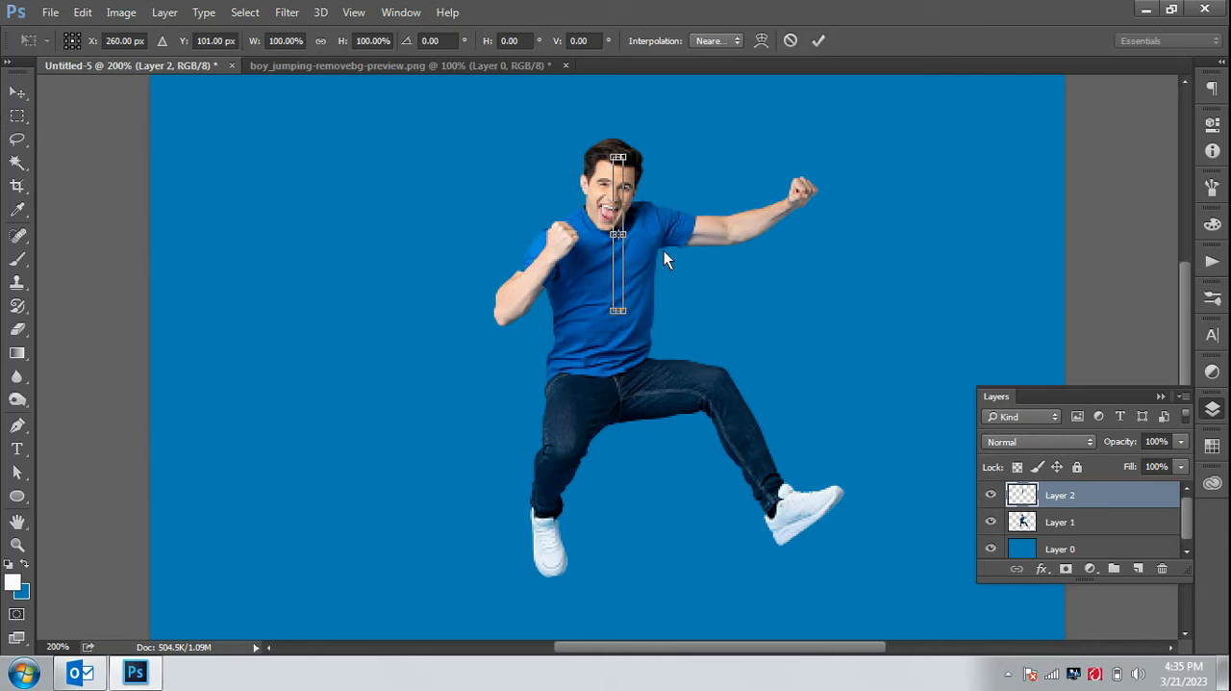
pyautogui.moveTo(624, 234); pyautogui.dragTo(1064, 271)
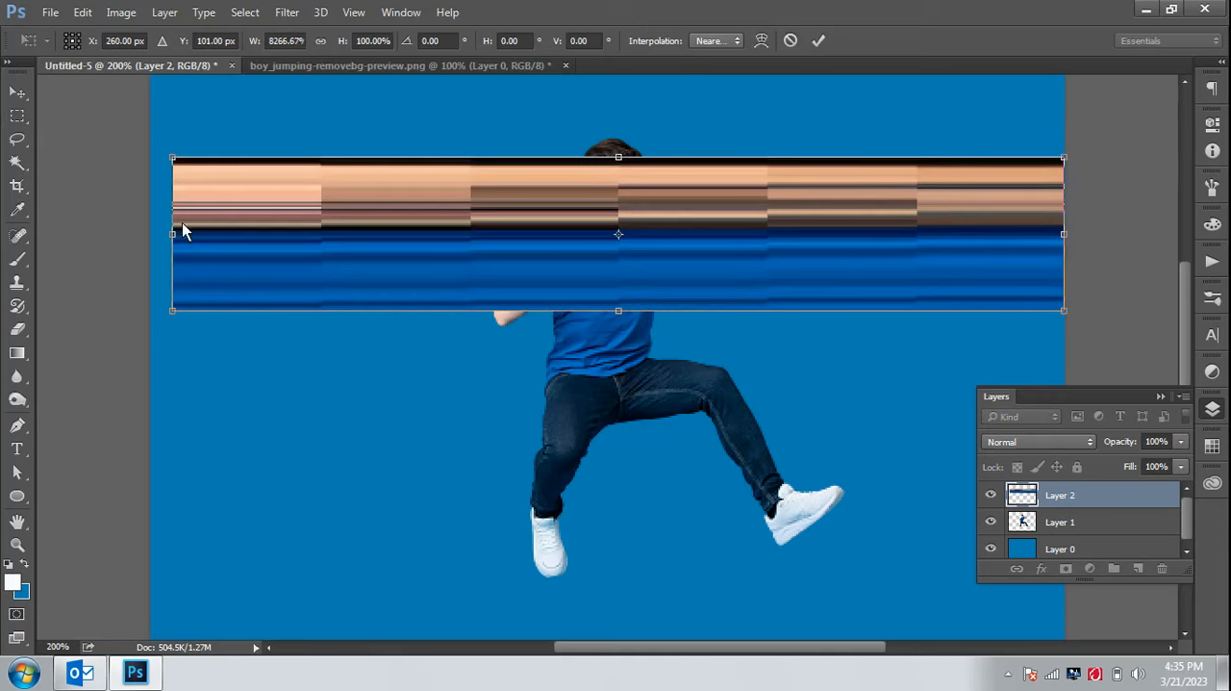
pyautogui.moveTo(174, 237); pyautogui.dragTo(152, 242)
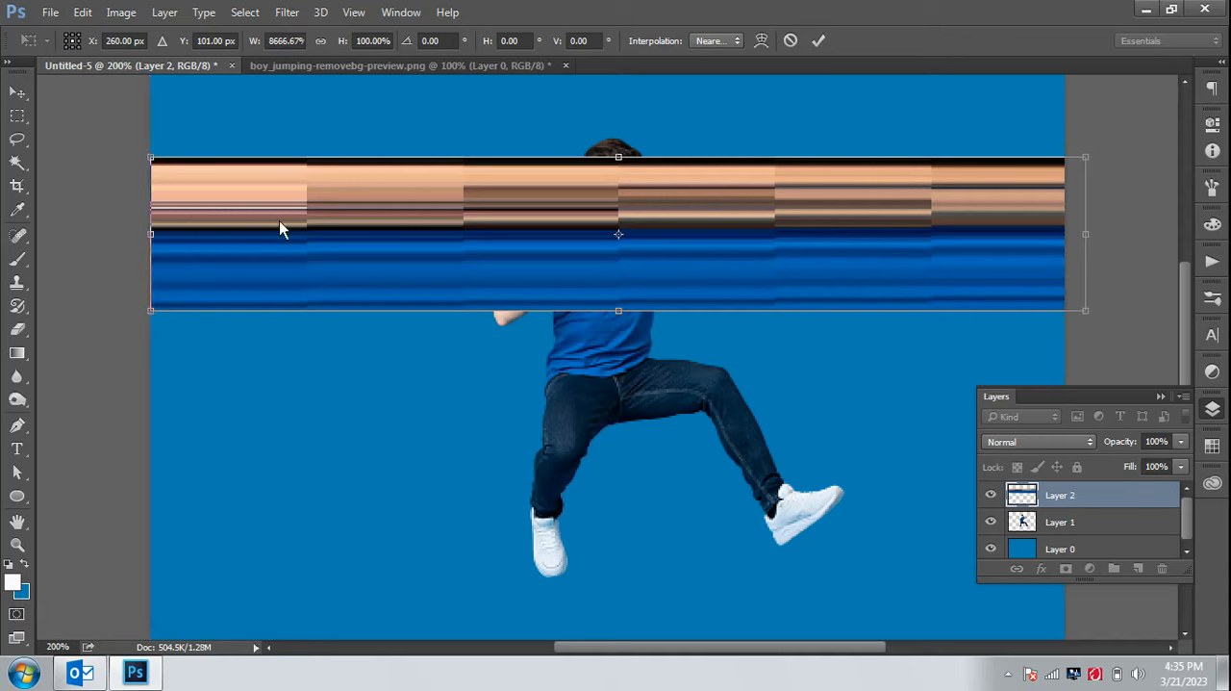
pyautogui.moveTo(1087, 231); pyautogui.dragTo(1064, 240)
pyautogui.click(823, 44)
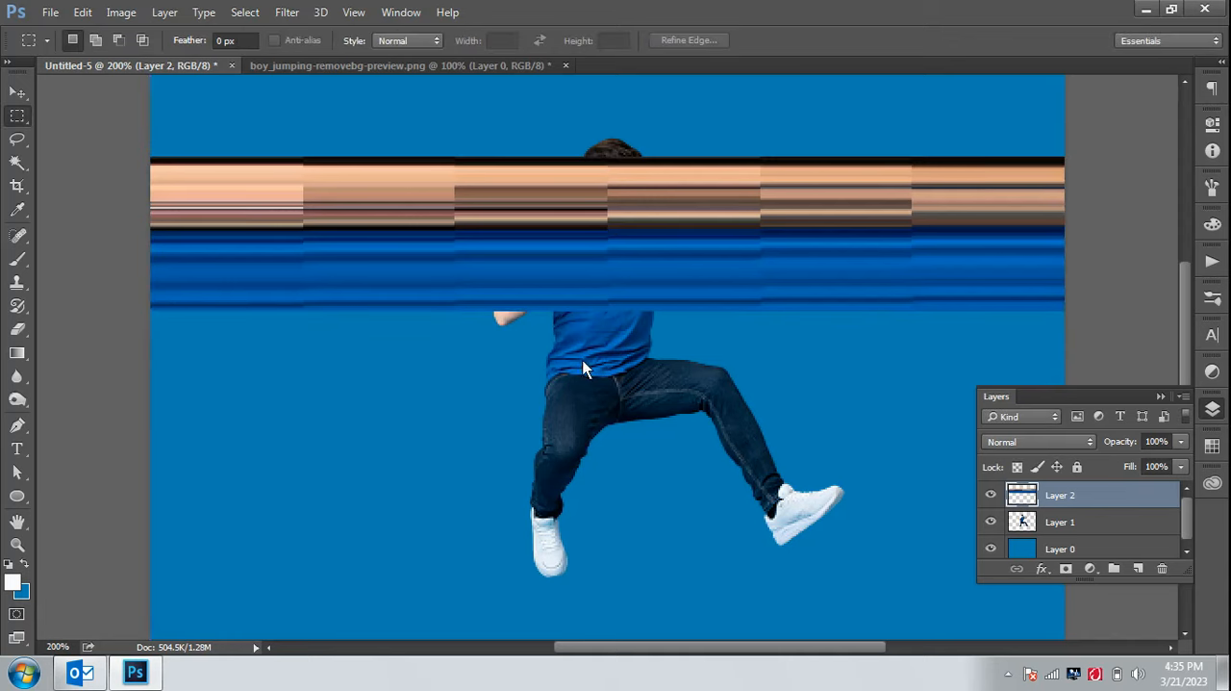
# Marquee-select a narrow vertical strip over the lower trouser leg and white shoe of the downward-pointing foot
pyautogui.click(17, 521)
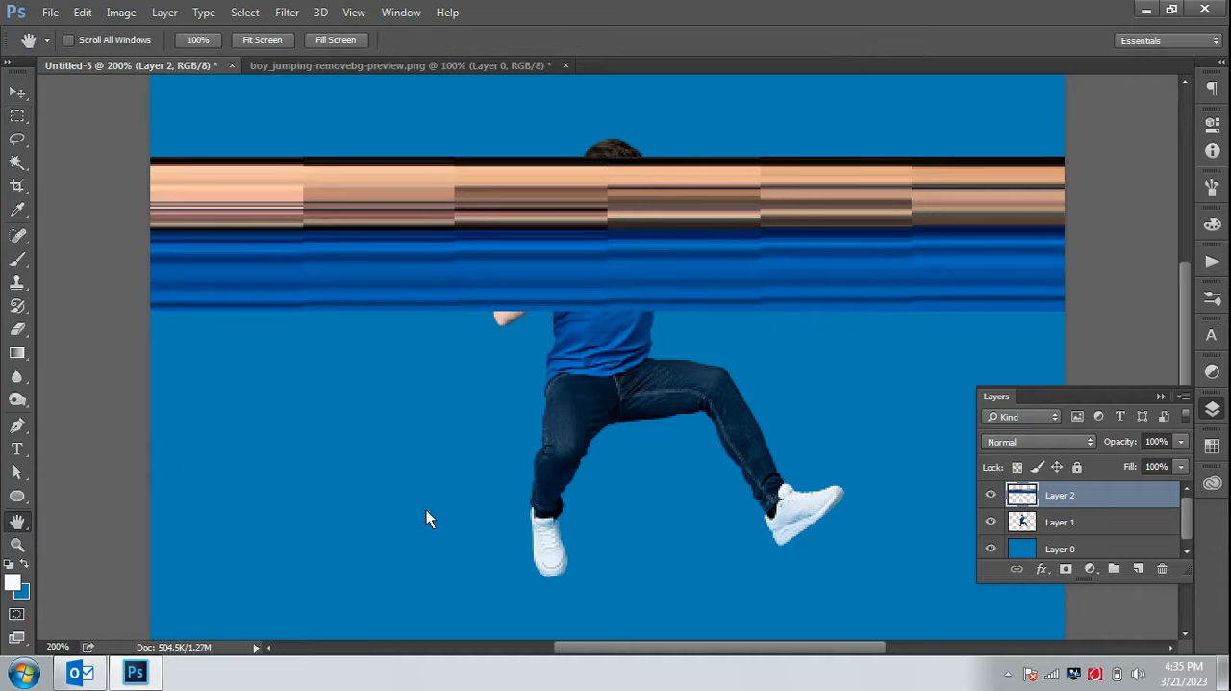
pyautogui.moveTo(508, 500); pyautogui.dragTo(533, 351)
pyautogui.hotkey('ctrl', '+')
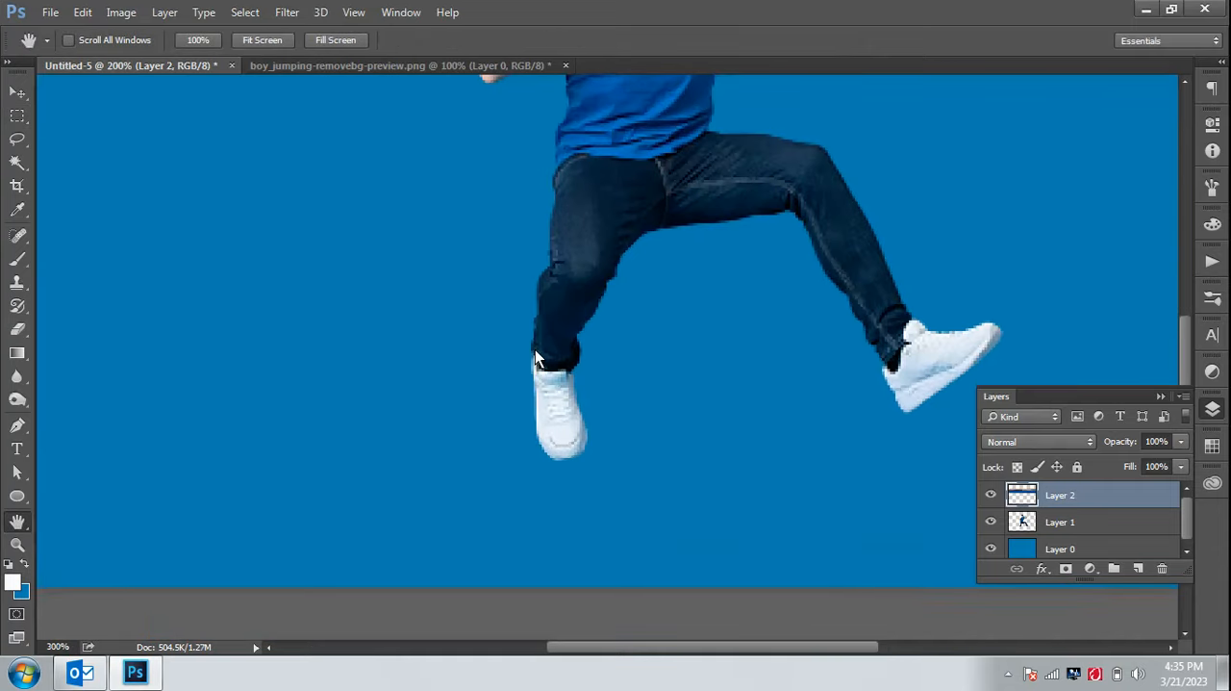
pyautogui.click(17, 116)
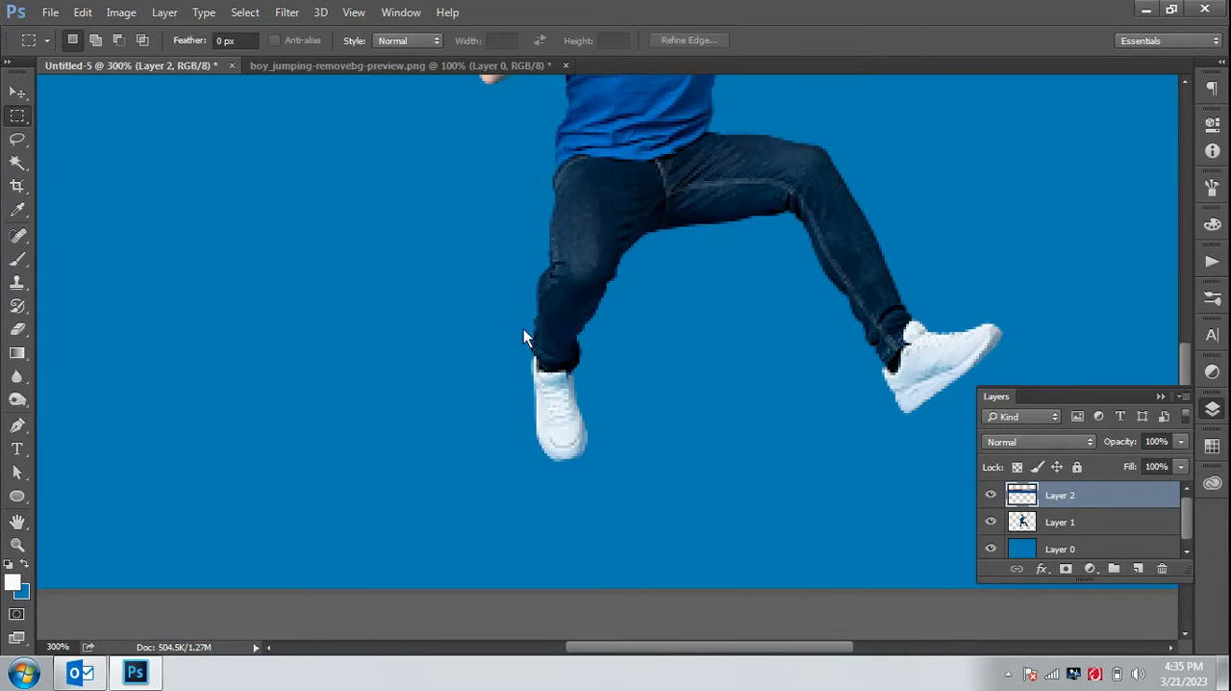
pyautogui.moveTo(550, 304); pyautogui.dragTo(564, 435)
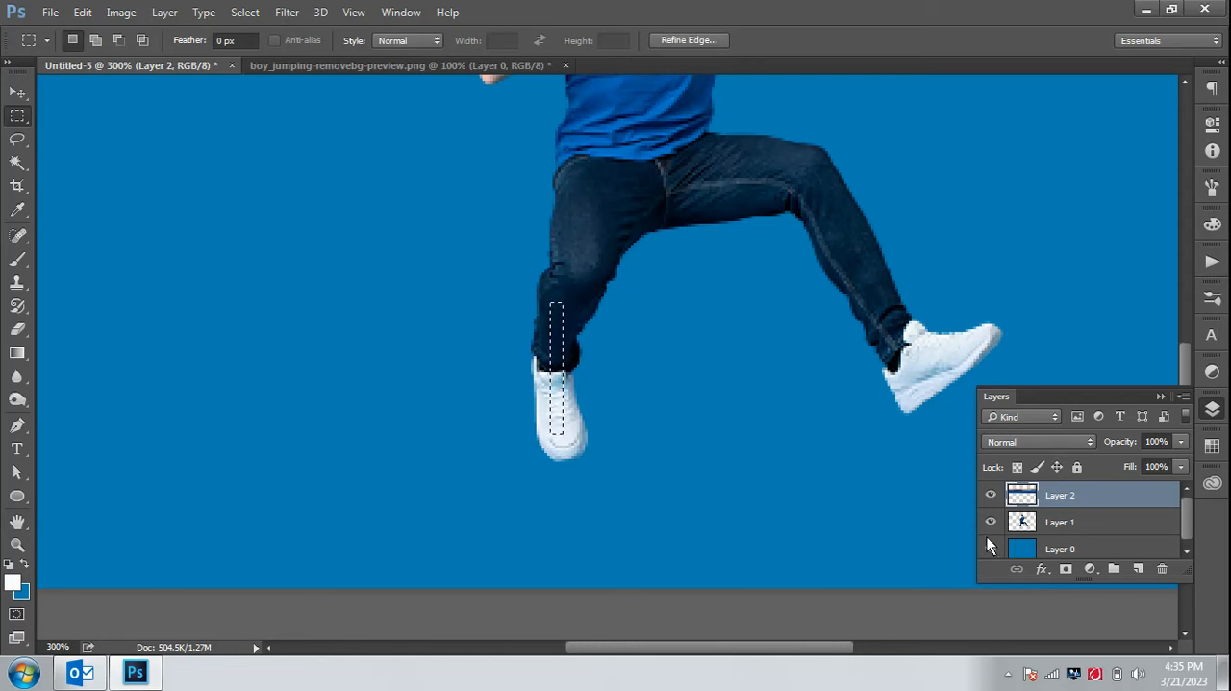
# Copy the trouser-and-shoe strip from Layer 1 and paste it into a new layer
pyautogui.click(1080, 519)
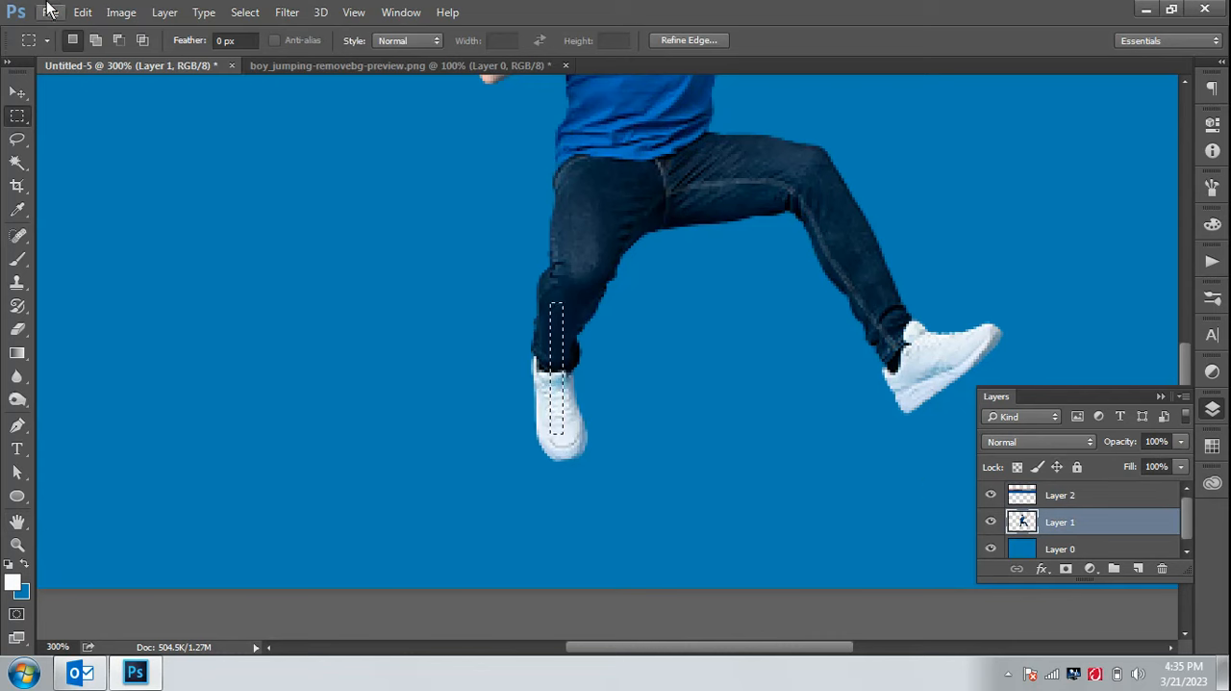
pyautogui.click(83, 11)
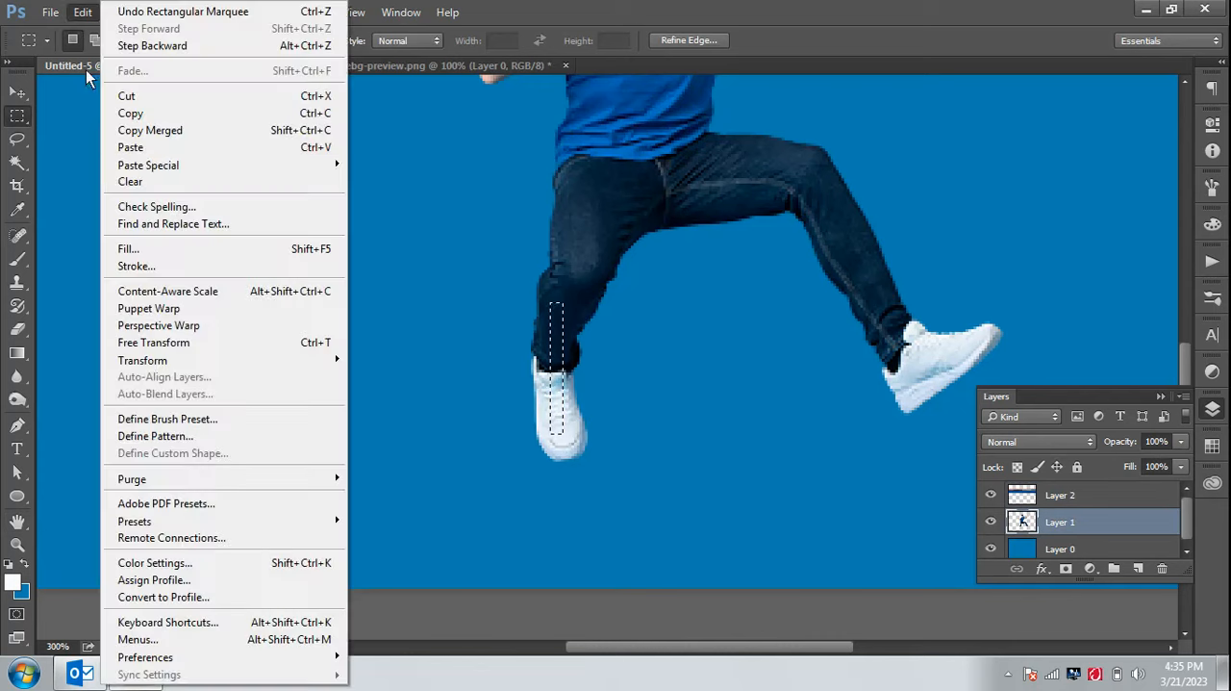
pyautogui.click(146, 113)
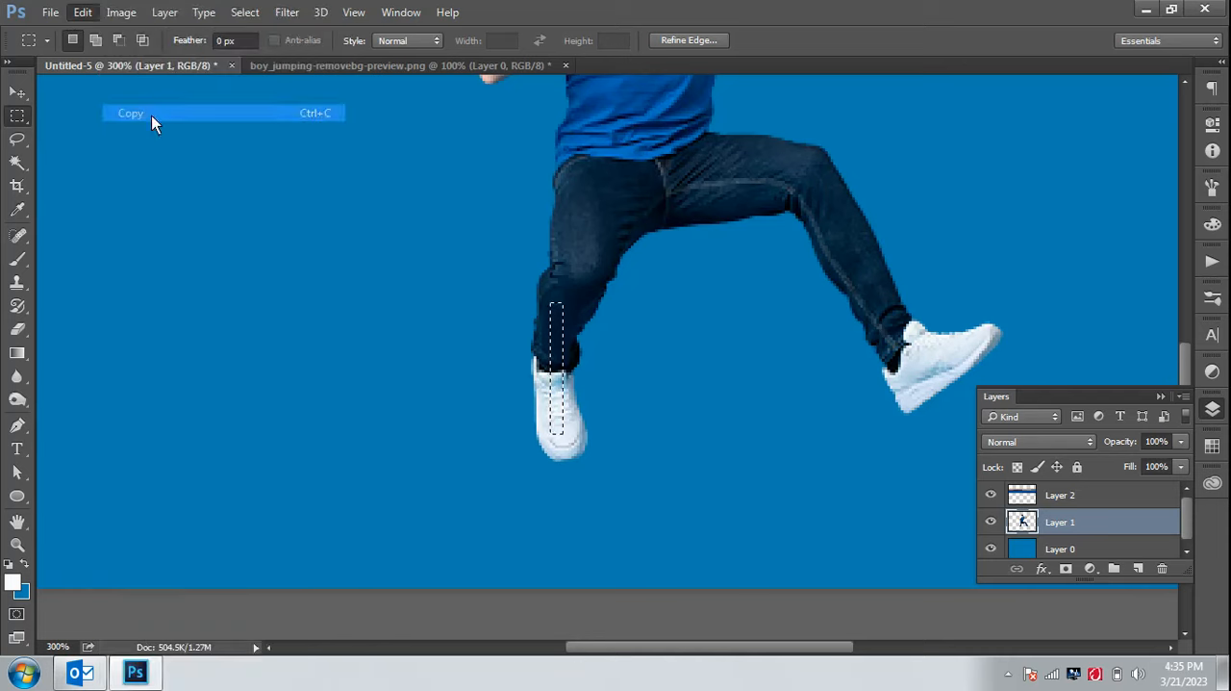
pyautogui.click(1138, 567)
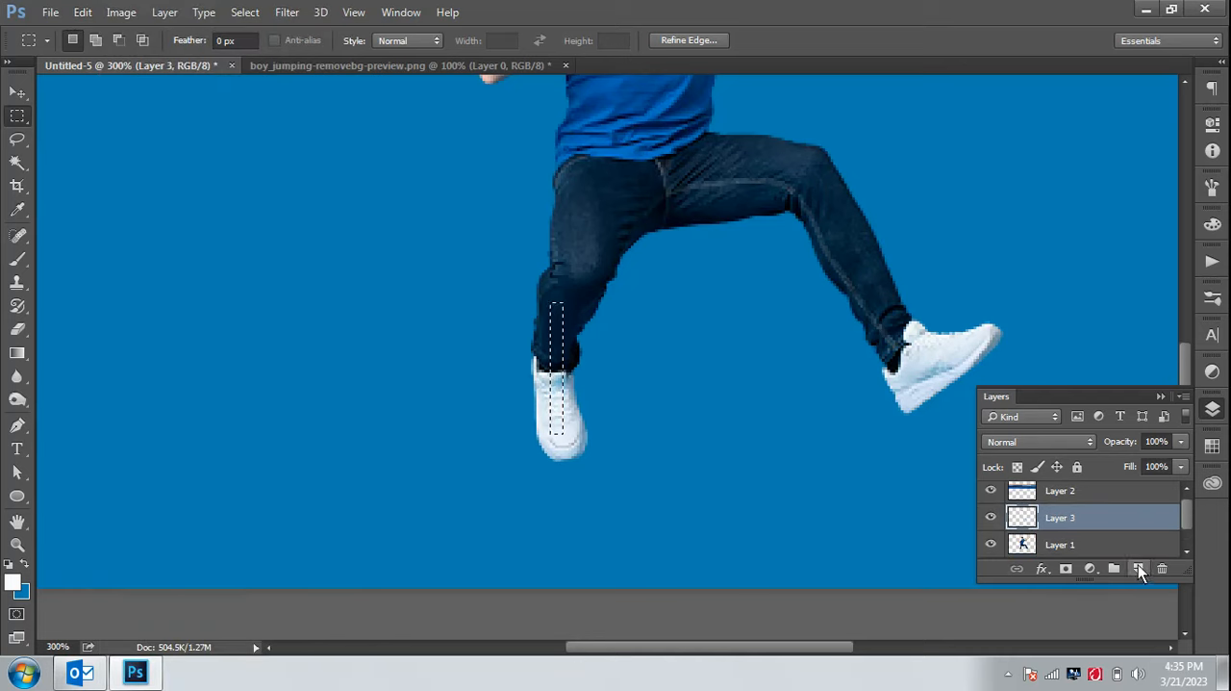
pyautogui.click(82, 12)
pyautogui.click(168, 150)
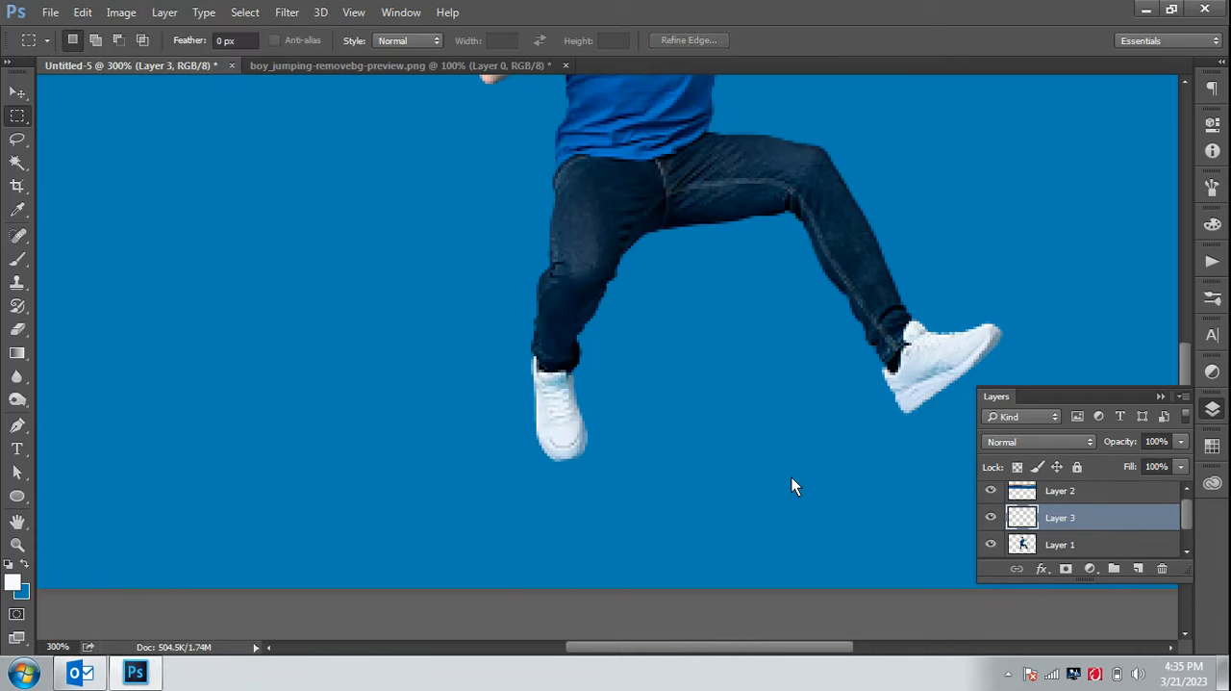
# Stretch the trouser-and-shoe strip horizontally with Free Transform into a wide band, 7820% of its width
pyautogui.hotkey('ctrl', 't')
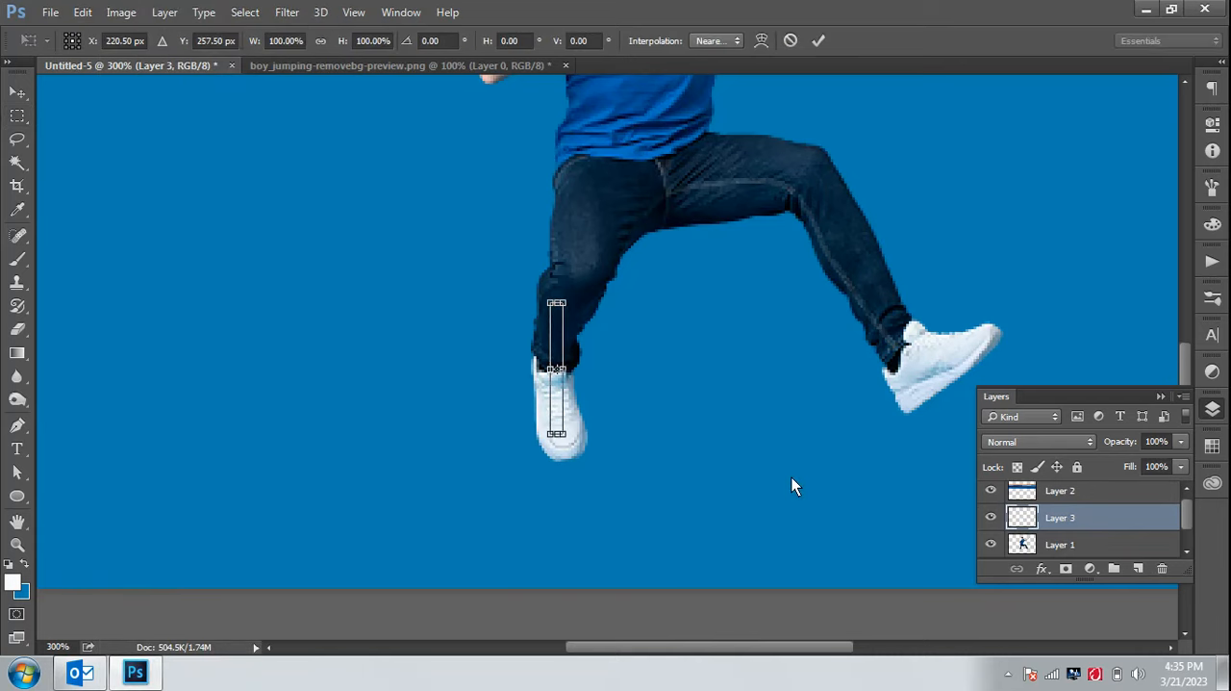
pyautogui.moveTo(575, 366); pyautogui.dragTo(1084, 367)
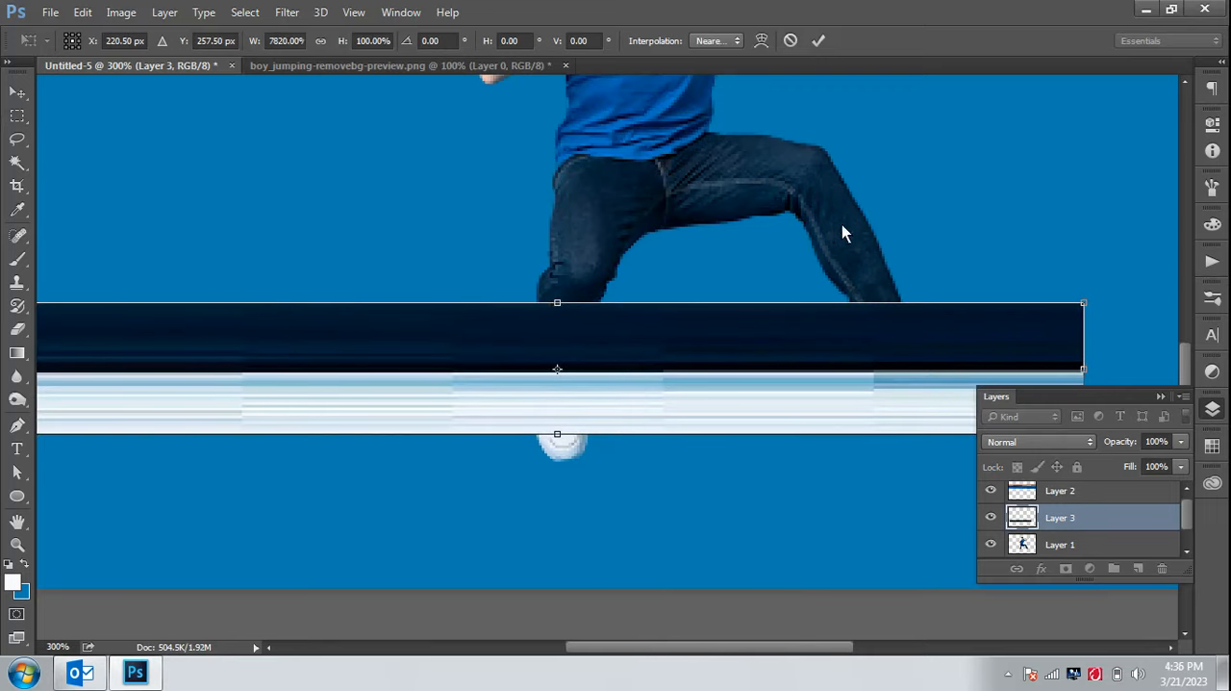
pyautogui.hotkey('ctrl', '-')
pyautogui.hotkey('ctrl', '-')
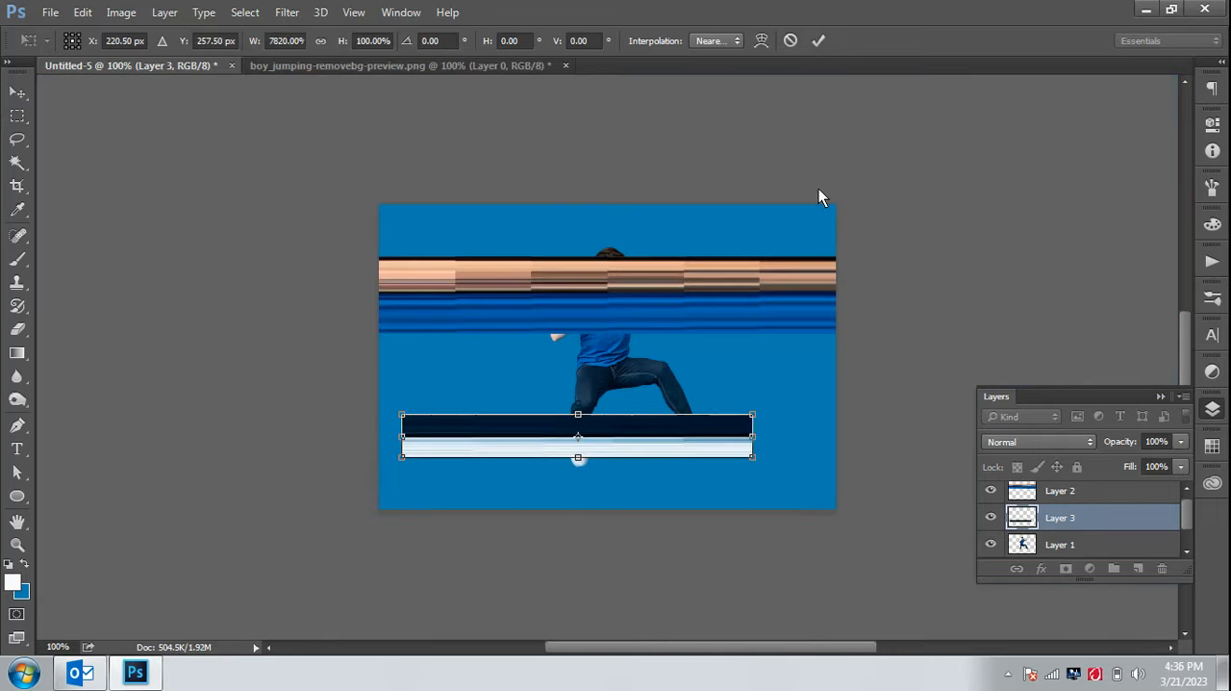
# Move the trouser-and-shoe band directly beneath the blue shirt band and fit its width to the canvas edges
pyautogui.moveTo(671, 448); pyautogui.dragTo(652, 373)
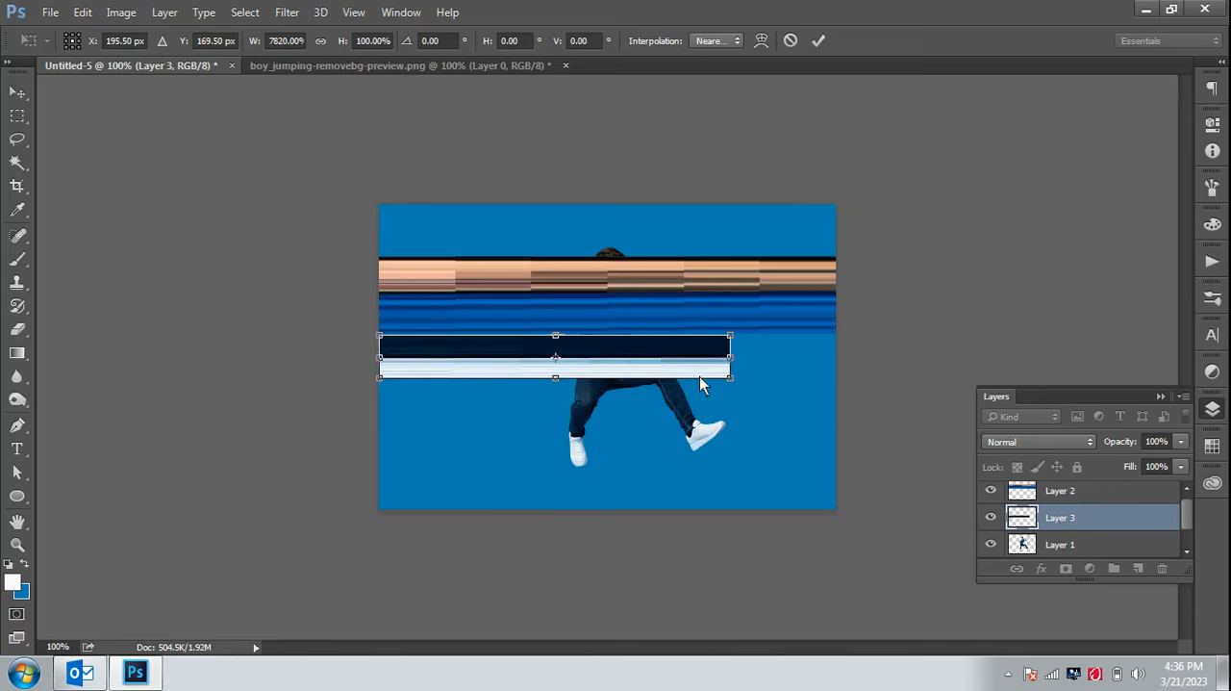
pyautogui.moveTo(730, 357); pyautogui.dragTo(814, 360)
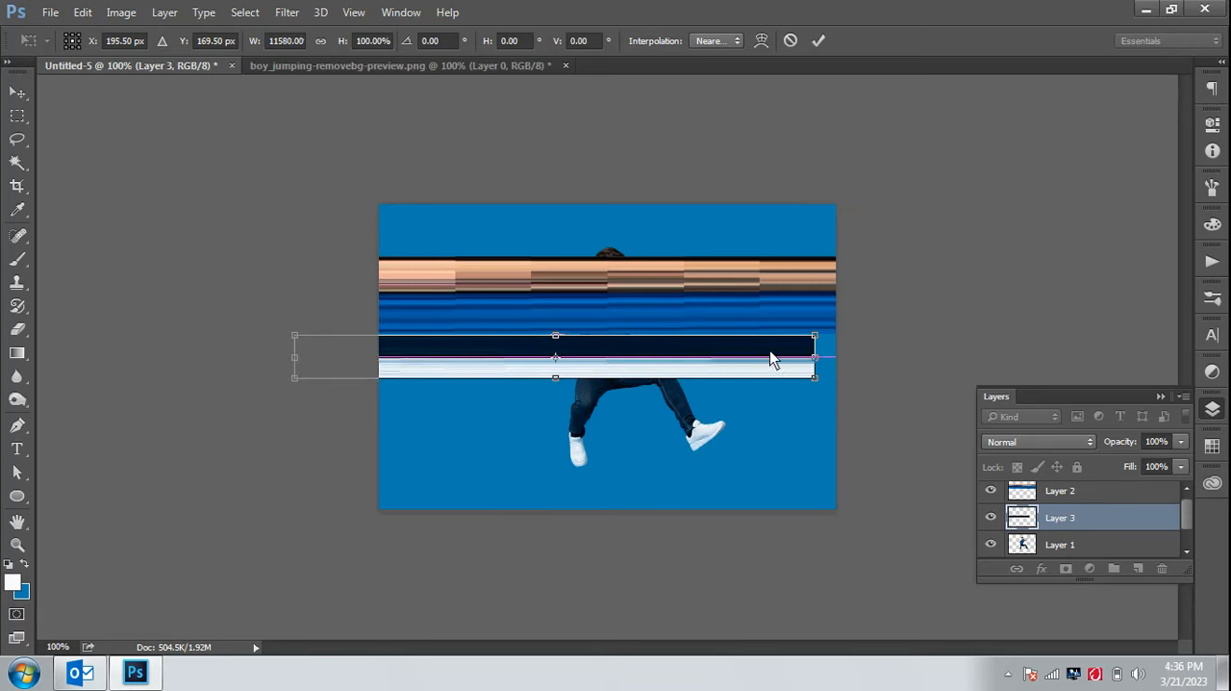
pyautogui.moveTo(625, 367); pyautogui.dragTo(686, 363)
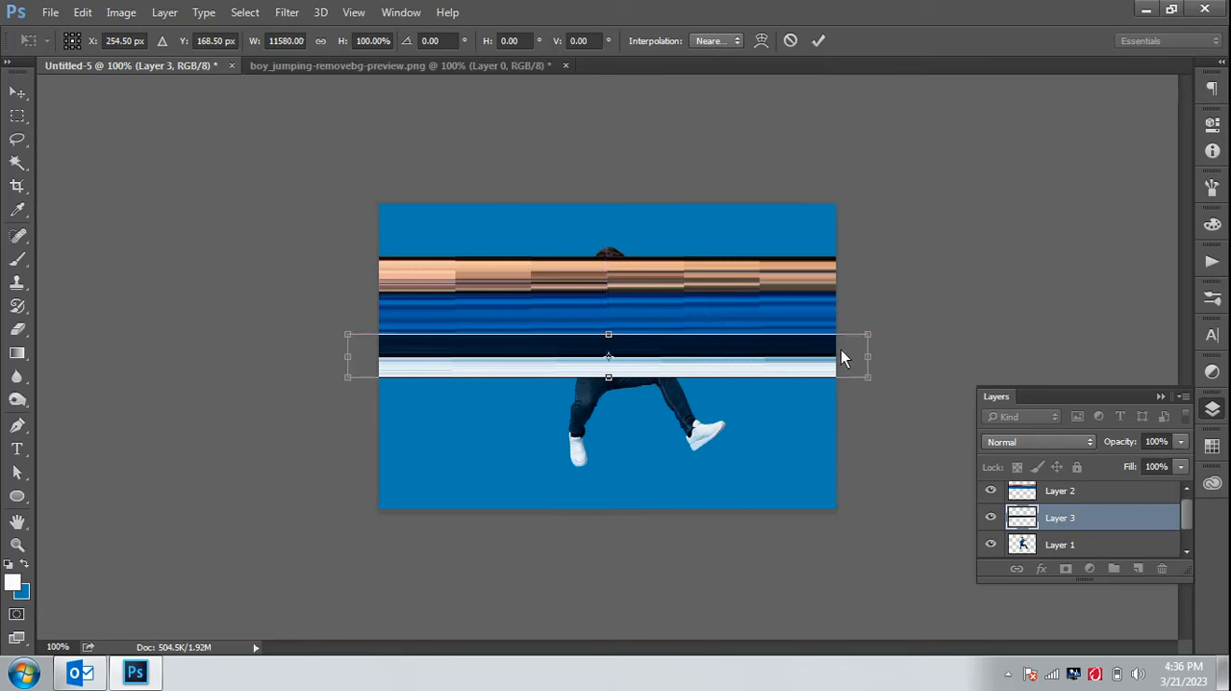
pyautogui.moveTo(855, 366); pyautogui.dragTo(841, 373)
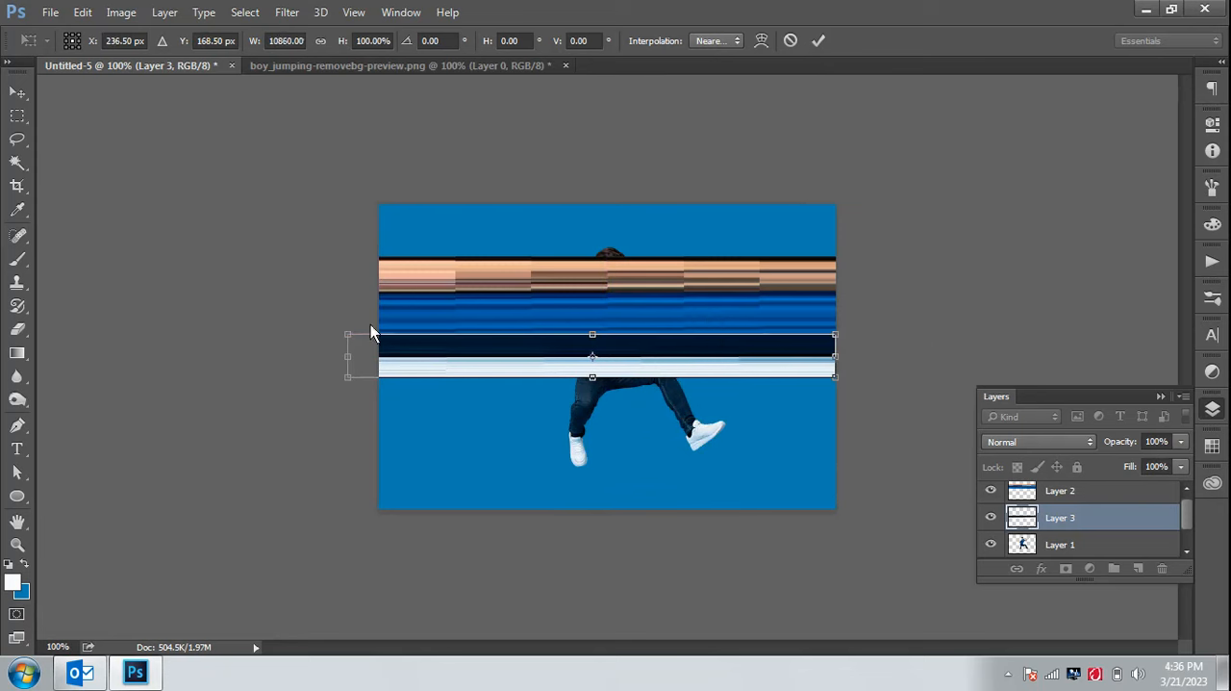
pyautogui.moveTo(351, 360); pyautogui.dragTo(382, 355)
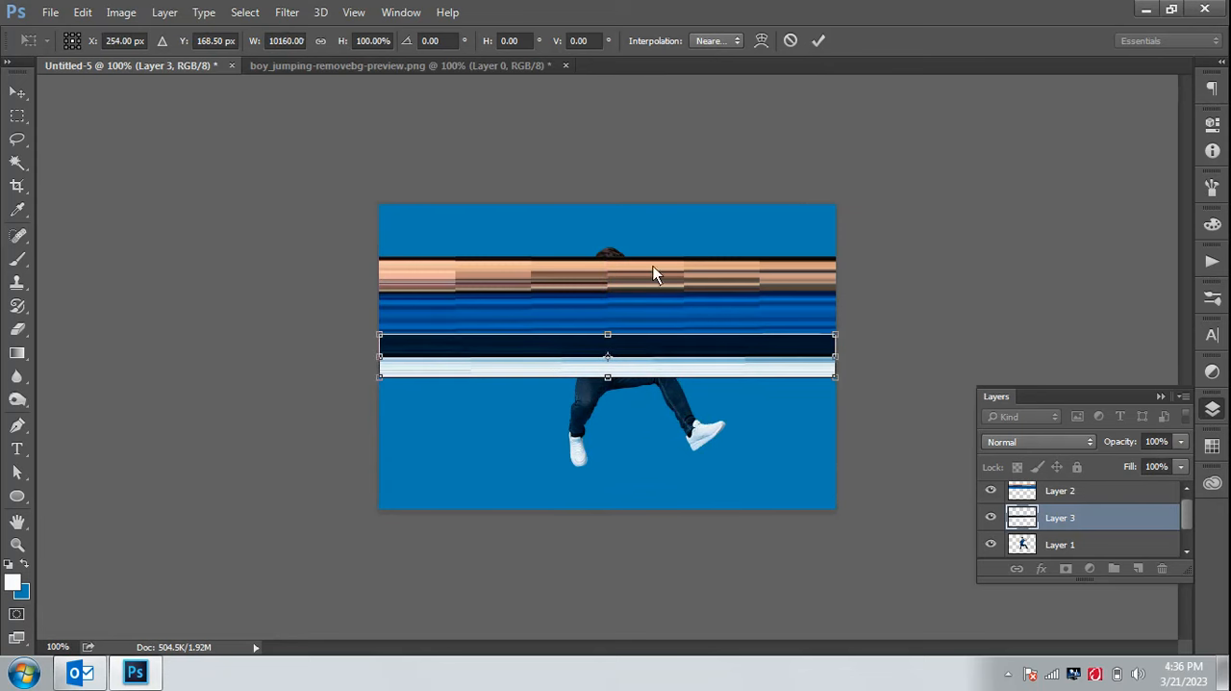
pyautogui.click(817, 40)
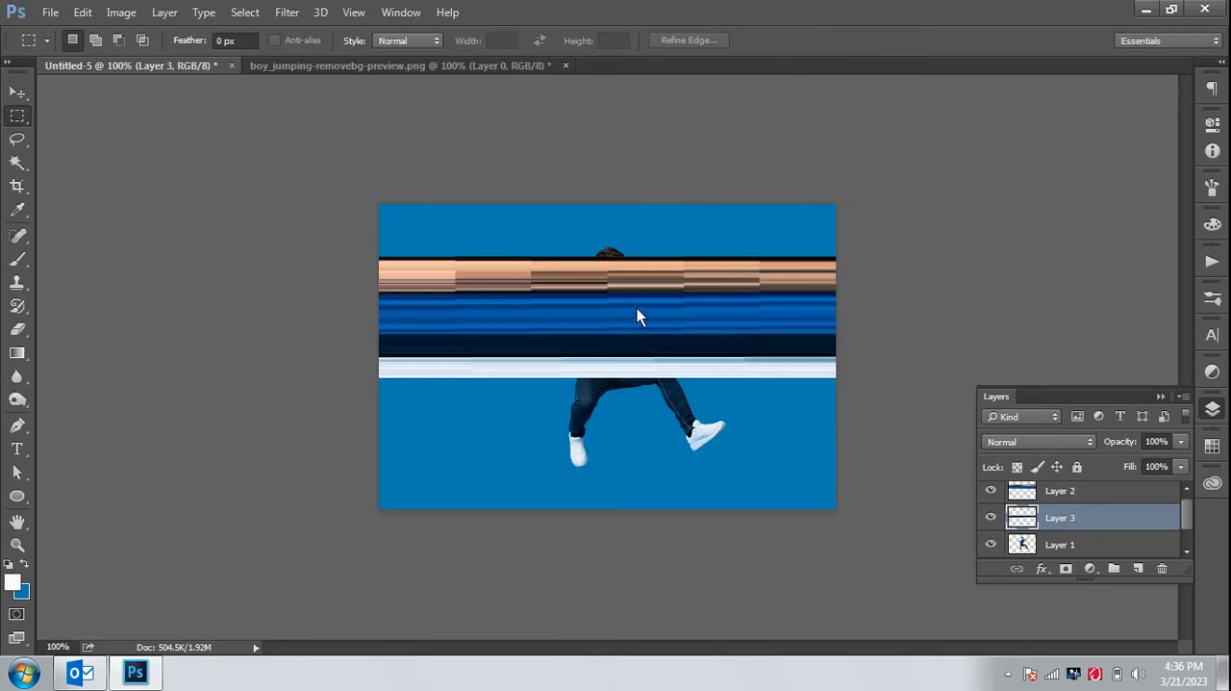
# Select both stretched band layers, Layer 2 and Layer 3, and convert them into a single smart object
pyautogui.click(18, 93)
pyautogui.click(670, 322)
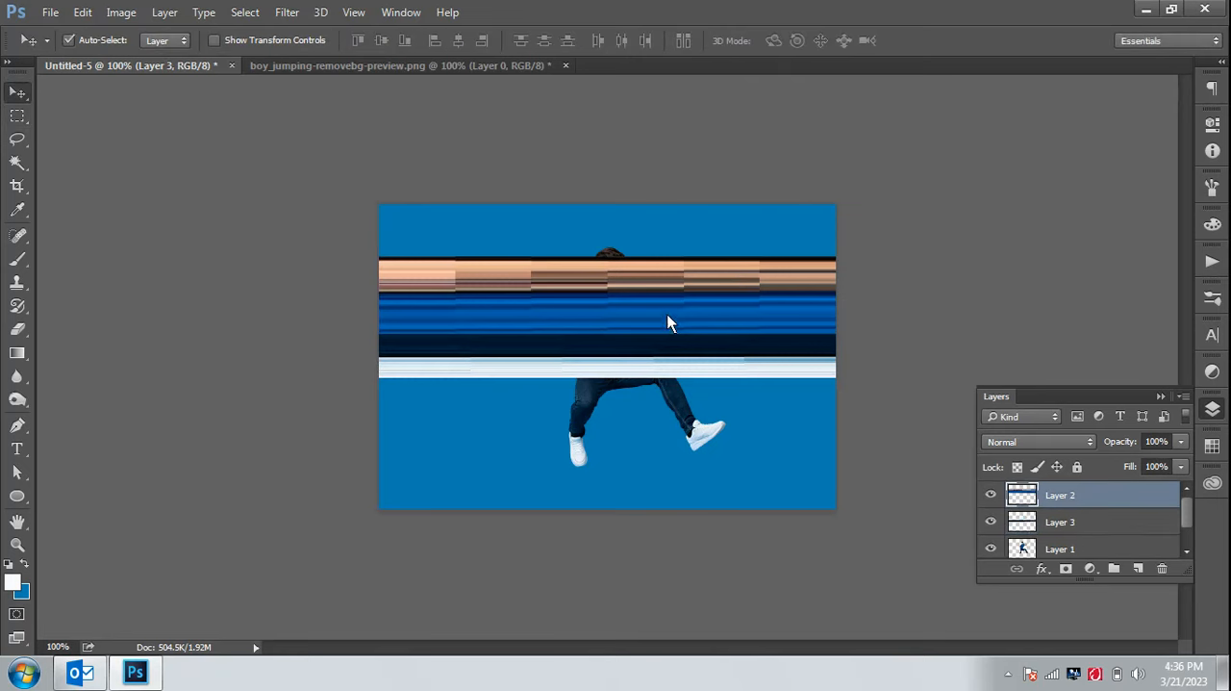
pyautogui.hotkey('ctrl', 't')
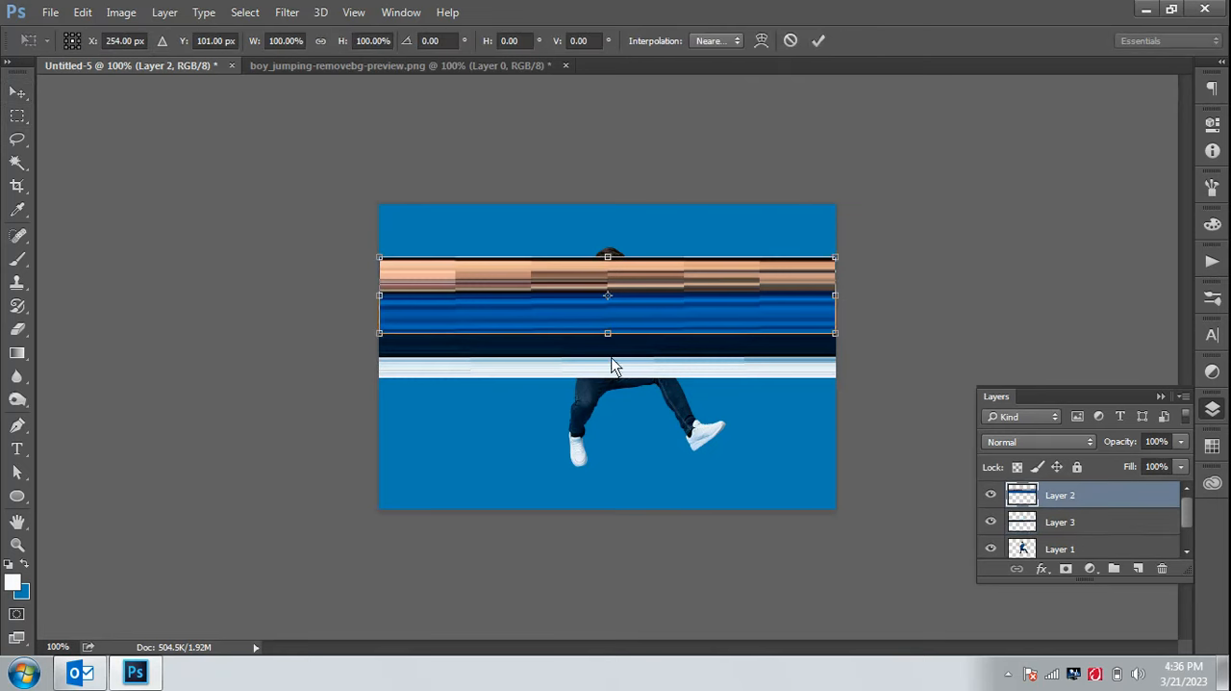
pyautogui.click(819, 40)
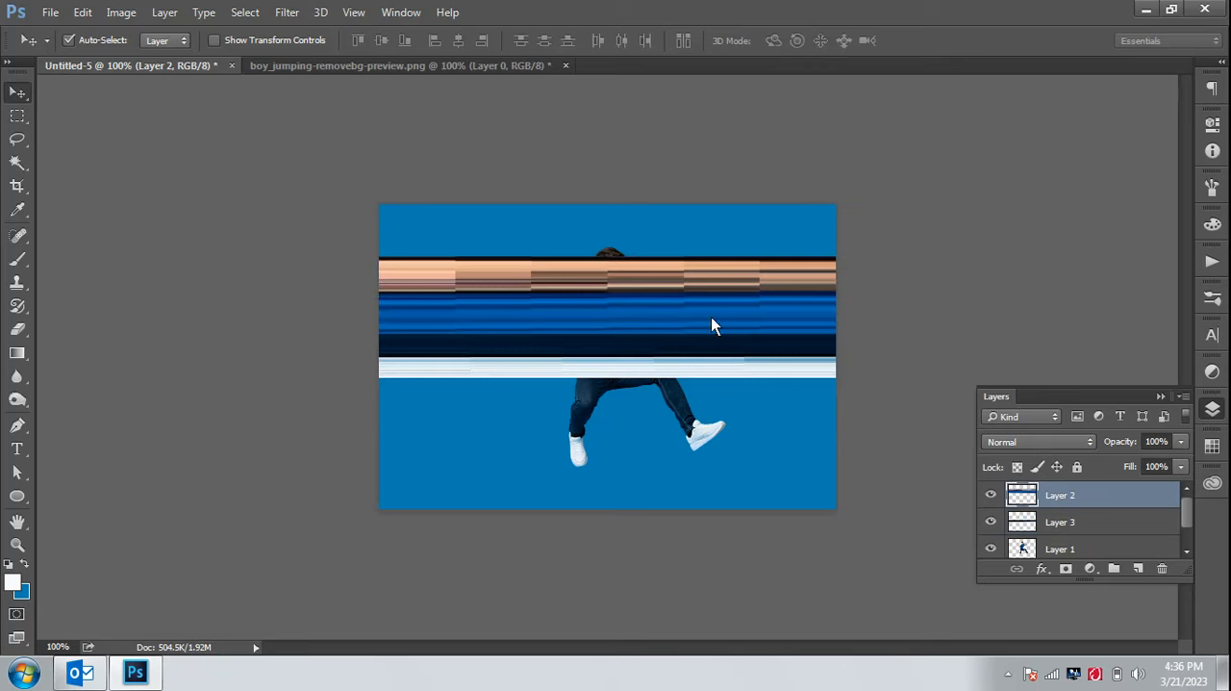
pyautogui.keyDown('shift'); pyautogui.click(1088, 520); pyautogui.keyUp('shift')
pyautogui.rightClick(1084, 515)
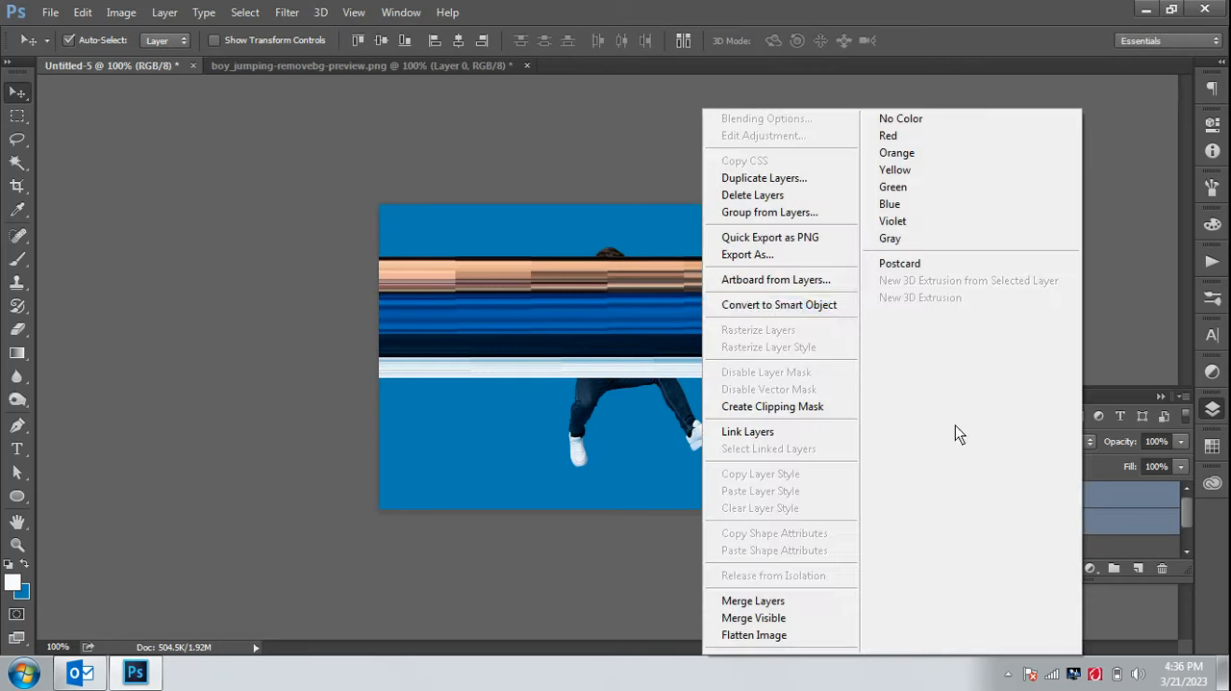
pyautogui.click(838, 306)
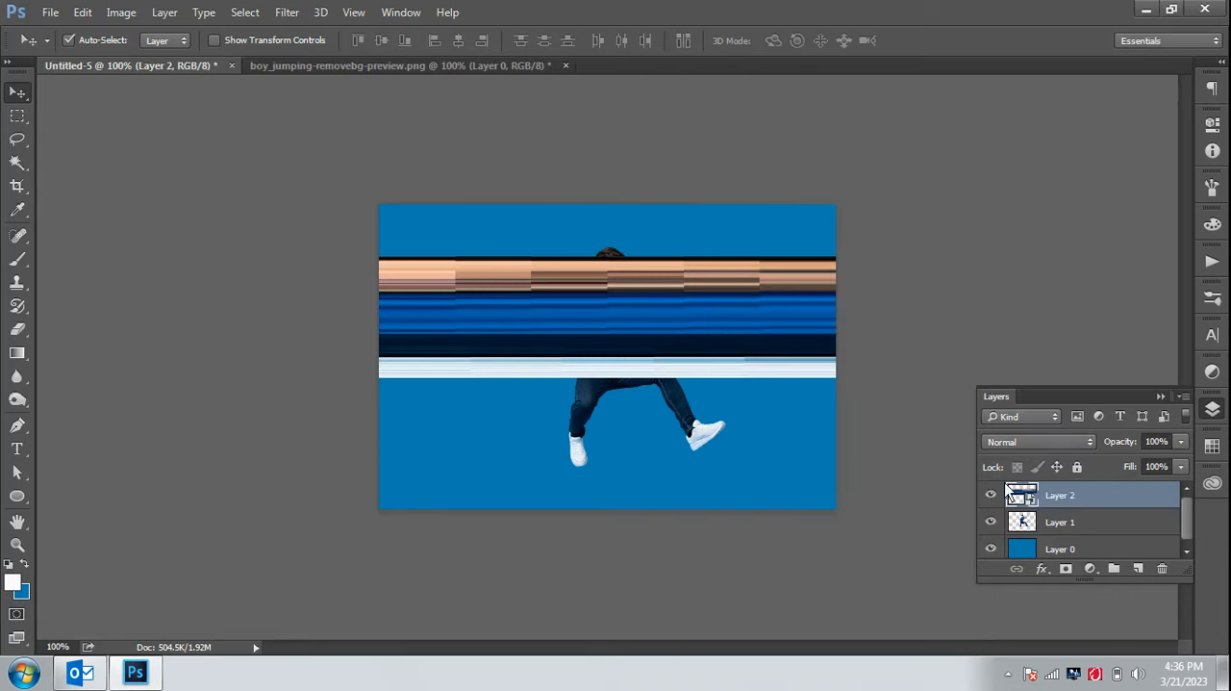
# Rasterize the merged band layer and apply the Polar Coordinates filter to it with Rectangular to Polar
pyautogui.rightClick(1070, 500)
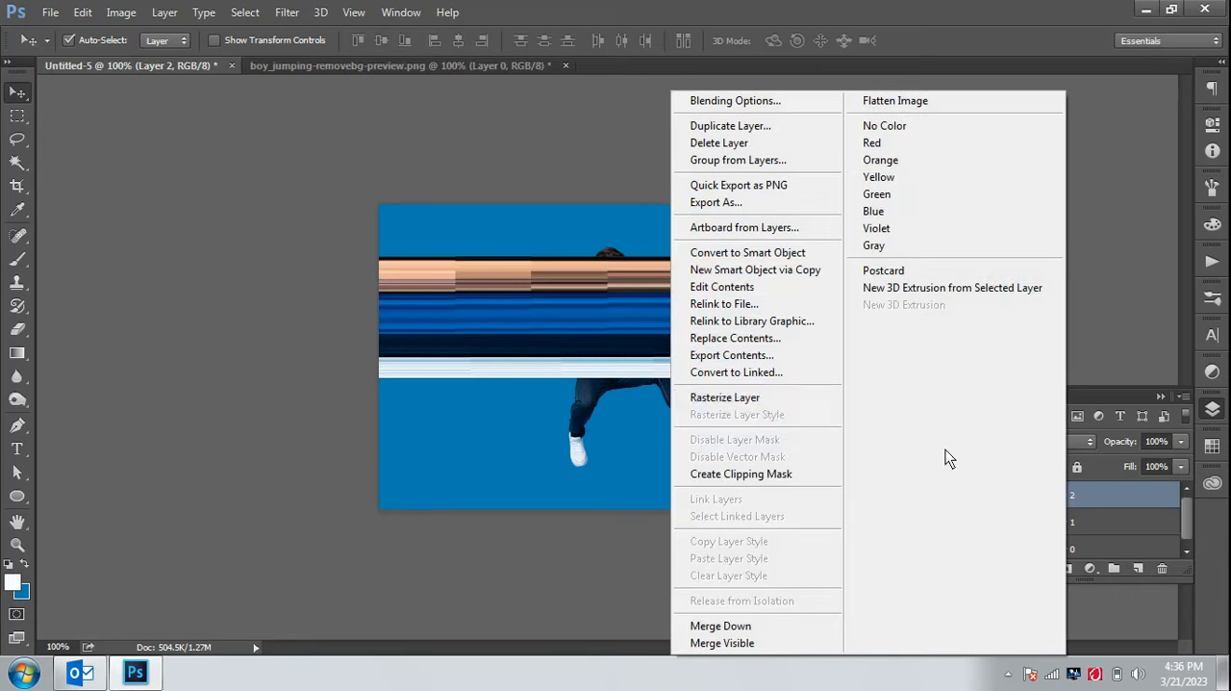
pyautogui.click(781, 397)
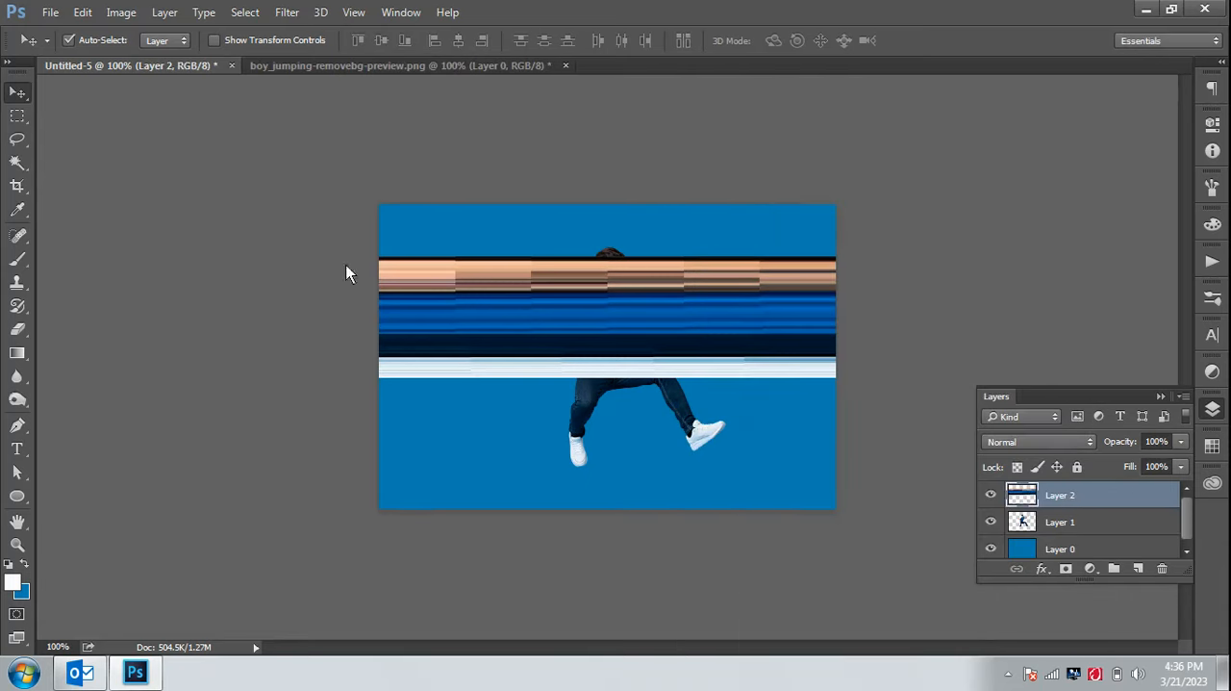
pyautogui.click(288, 12)
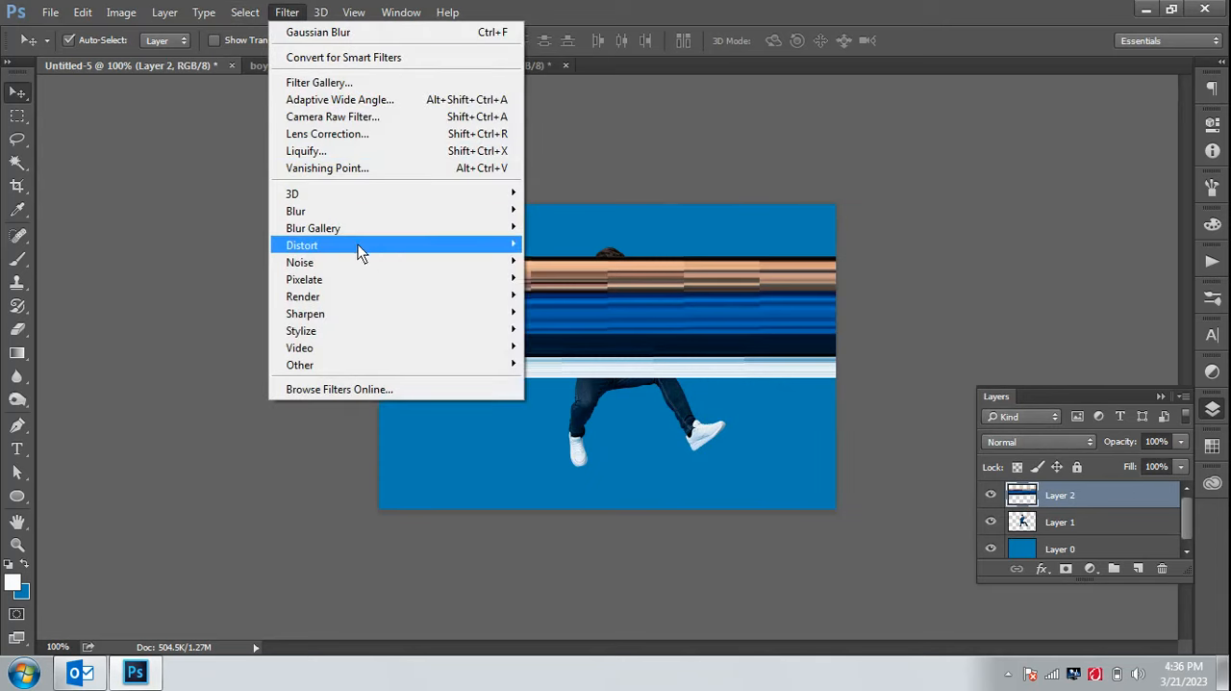
pyautogui.moveTo(361, 252)
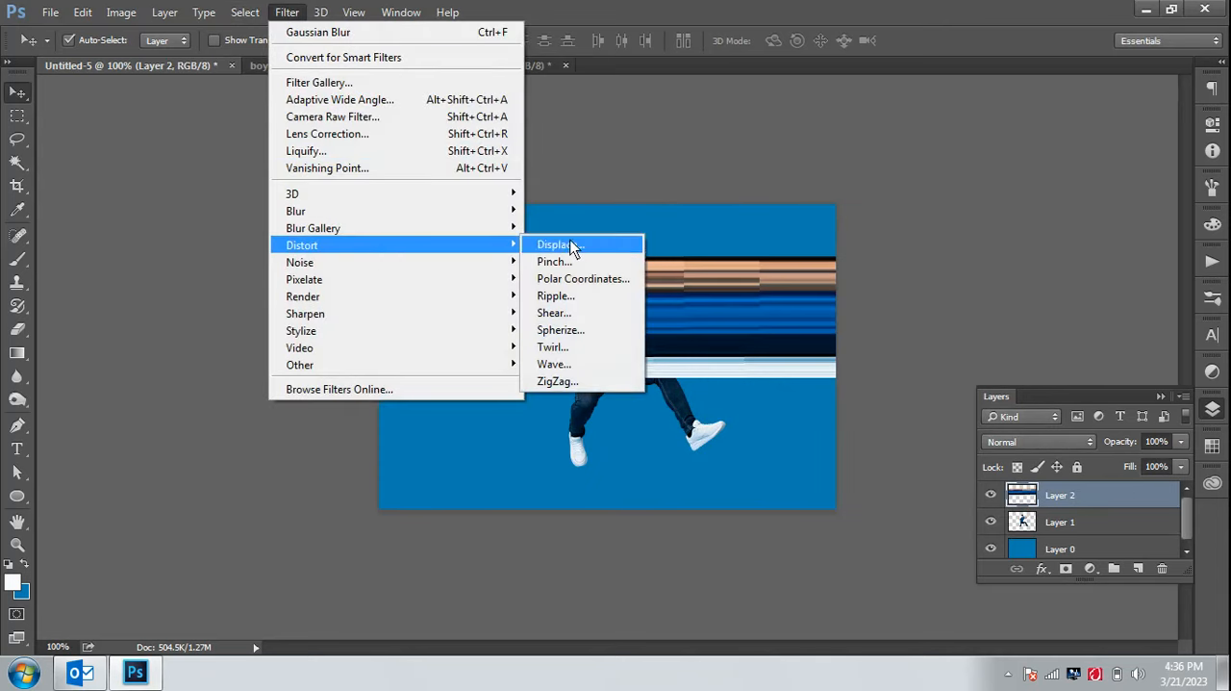
pyautogui.click(585, 280)
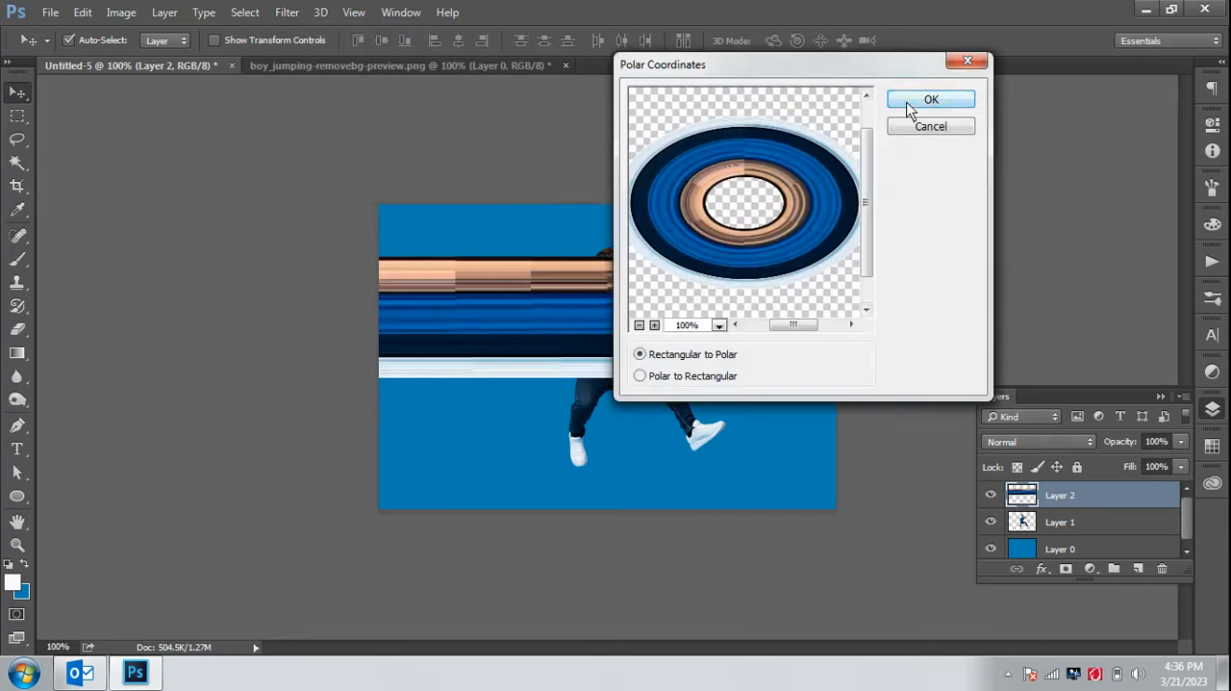
pyautogui.click(910, 108)
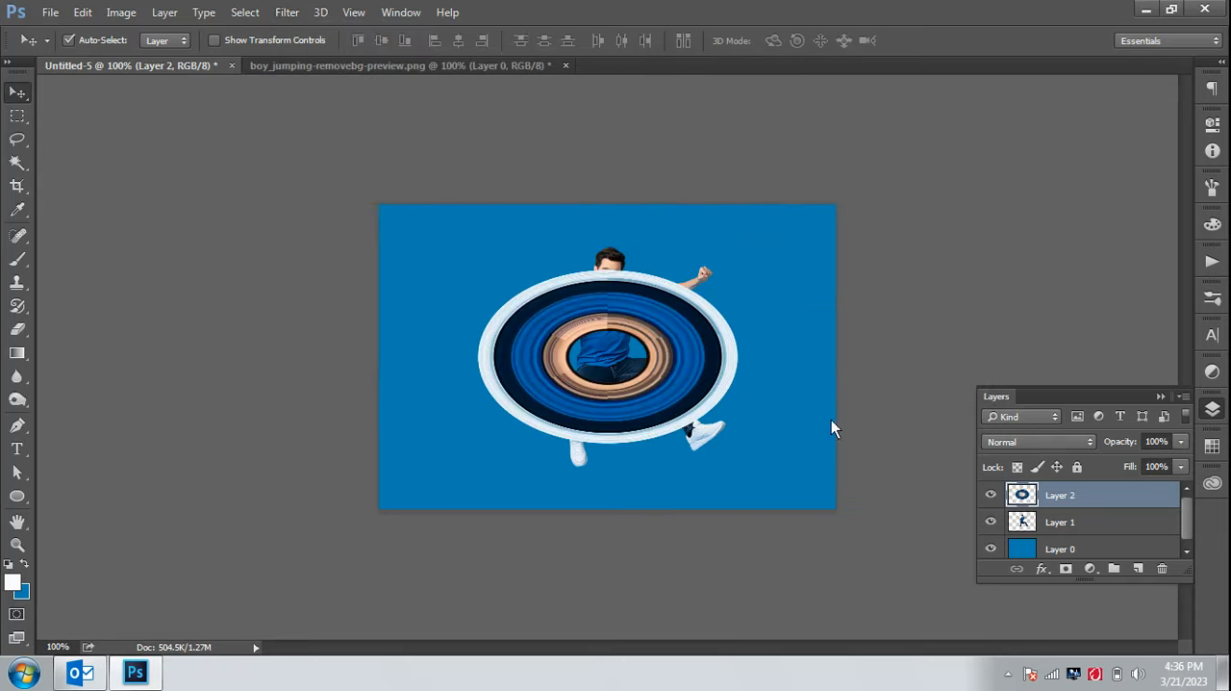
# Place the ring layer behind the man, stretch it to 126.94% height with Free Transform and shift it slightly right
pyautogui.moveTo(1089, 494); pyautogui.dragTo(1098, 527)
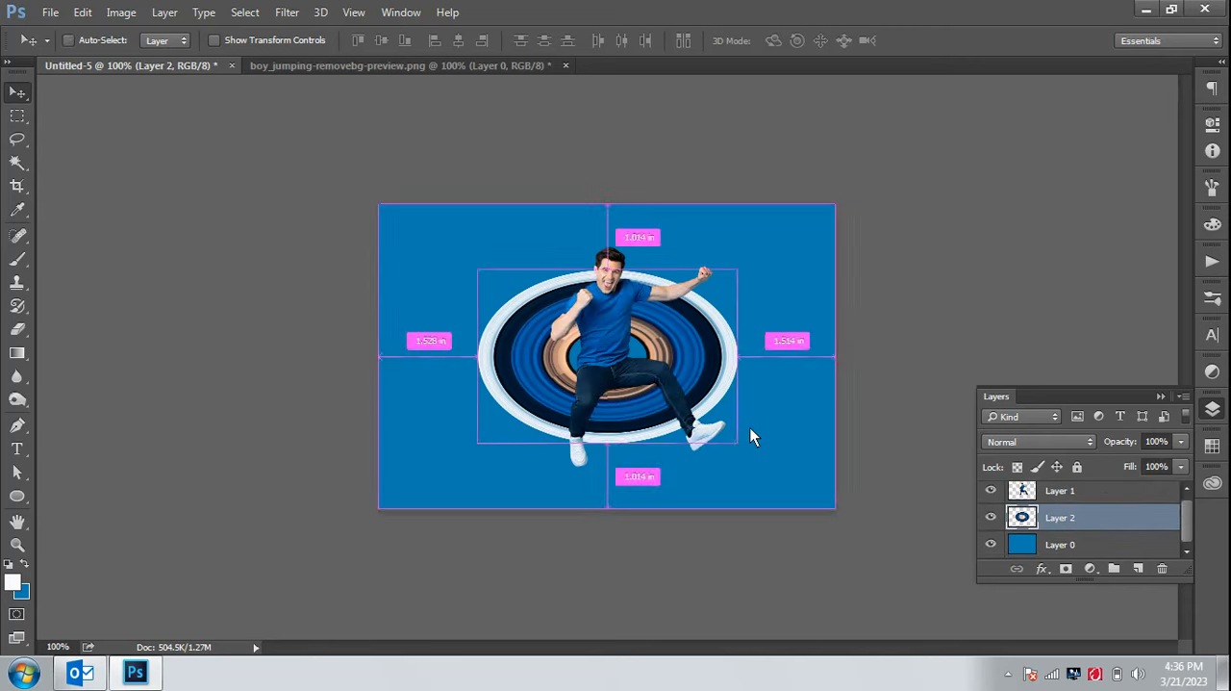
pyautogui.hotkey('ctrl', 't')
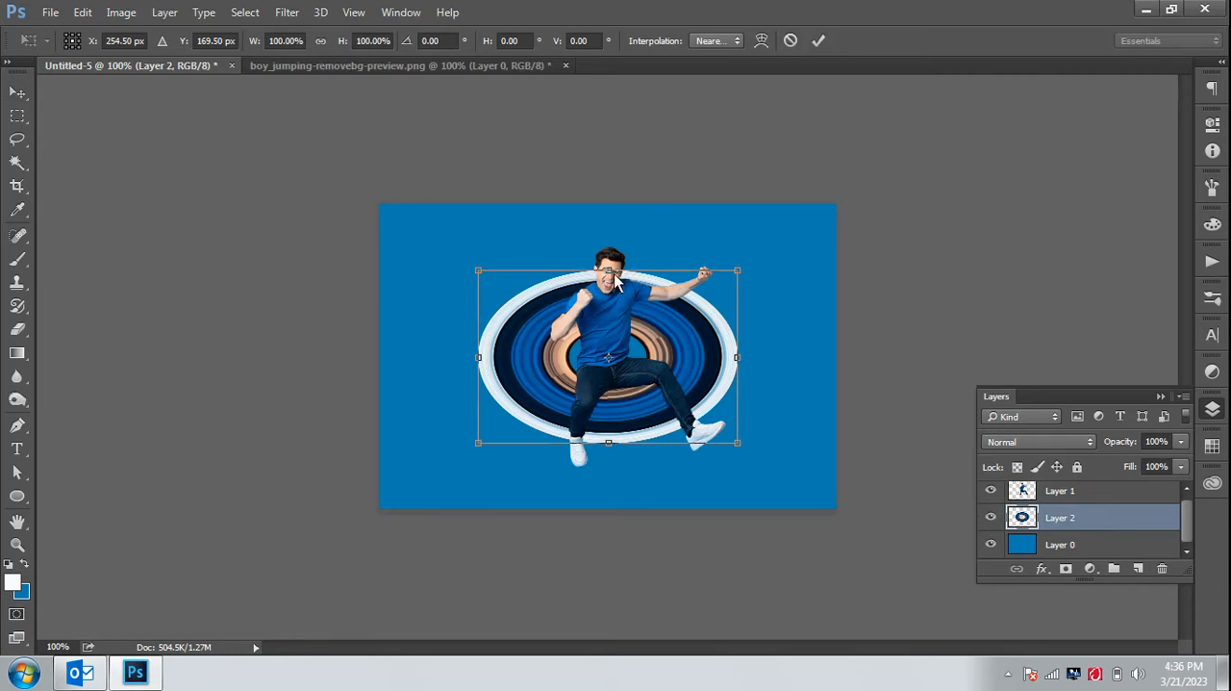
pyautogui.moveTo(608, 271); pyautogui.dragTo(610, 249)
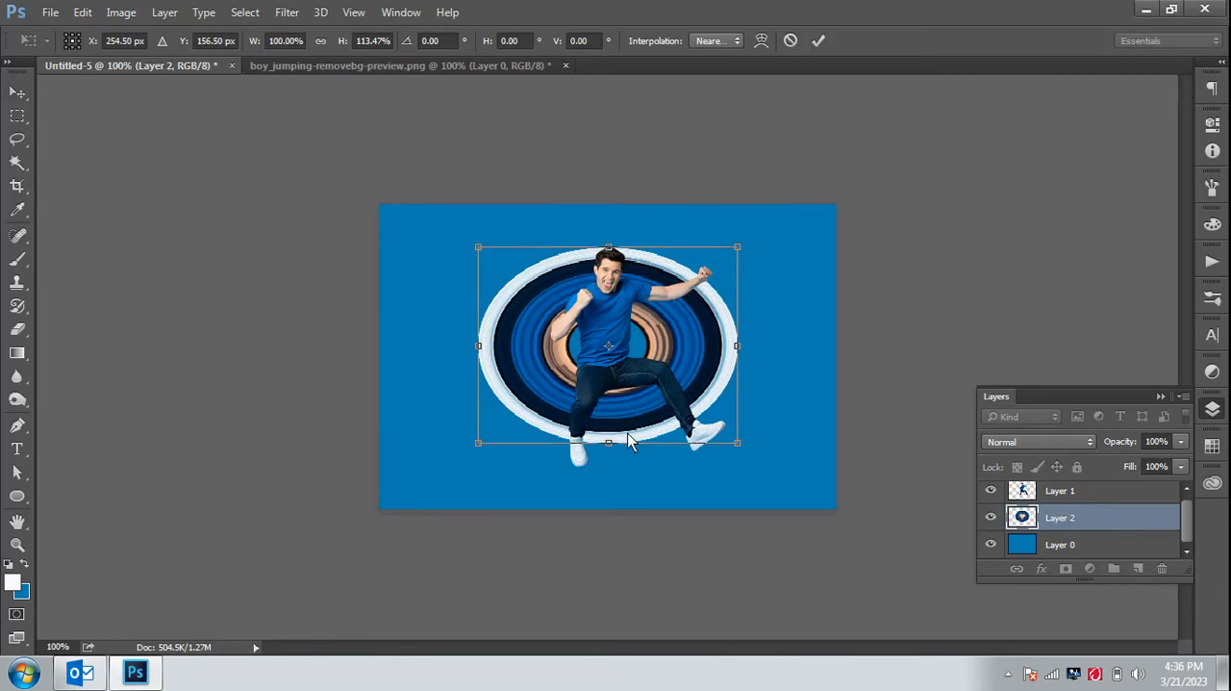
pyautogui.moveTo(609, 444); pyautogui.dragTo(654, 433)
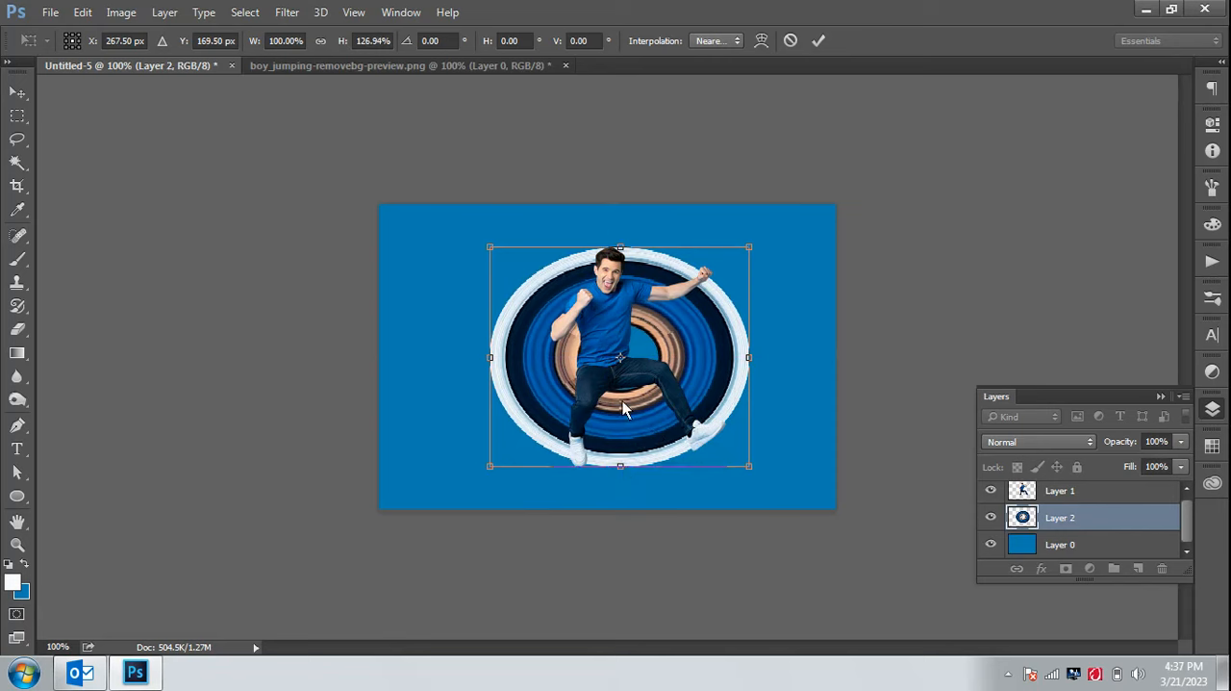
pyautogui.click(818, 40)
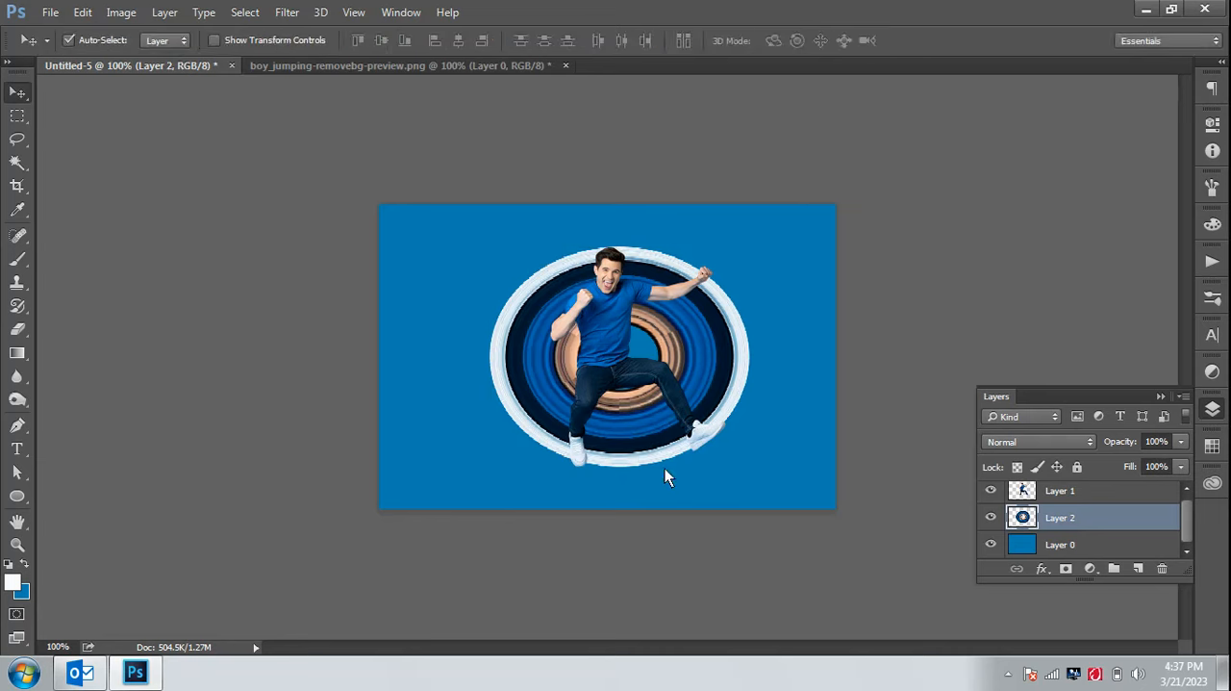
# Extend the ring's lower edge slightly below the man's shoes with Free Transform, to 103.27% height
pyautogui.hotkey('ctrl', 't')
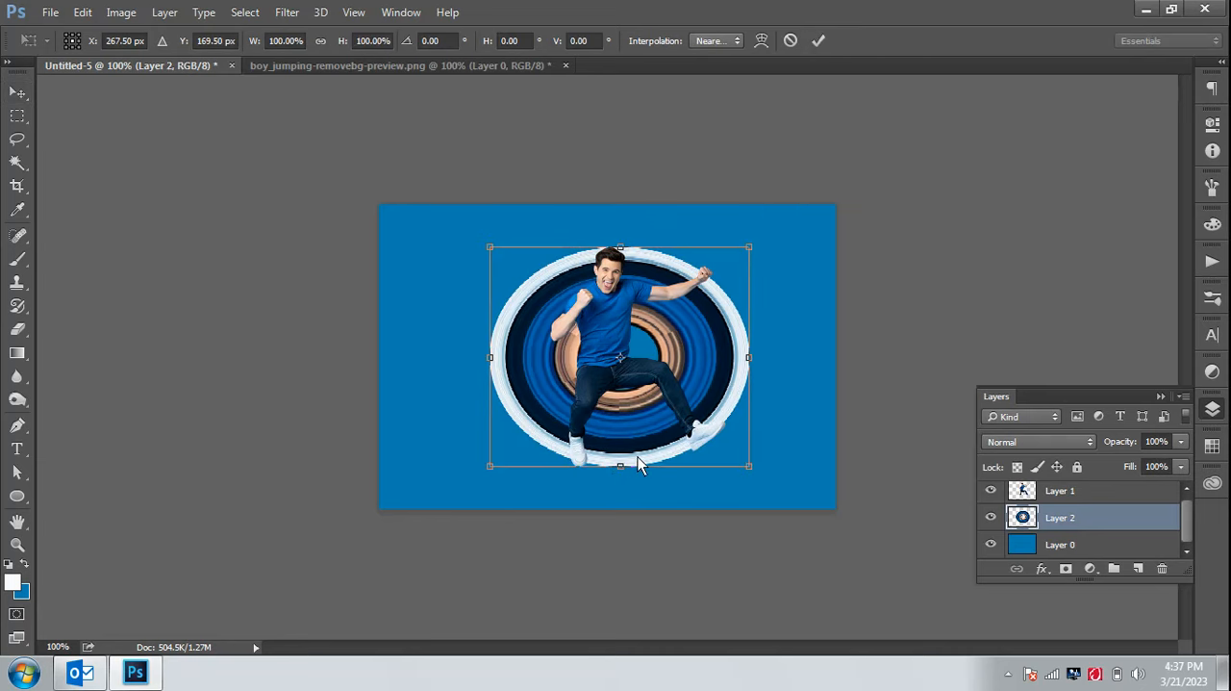
pyautogui.moveTo(625, 470); pyautogui.dragTo(627, 482)
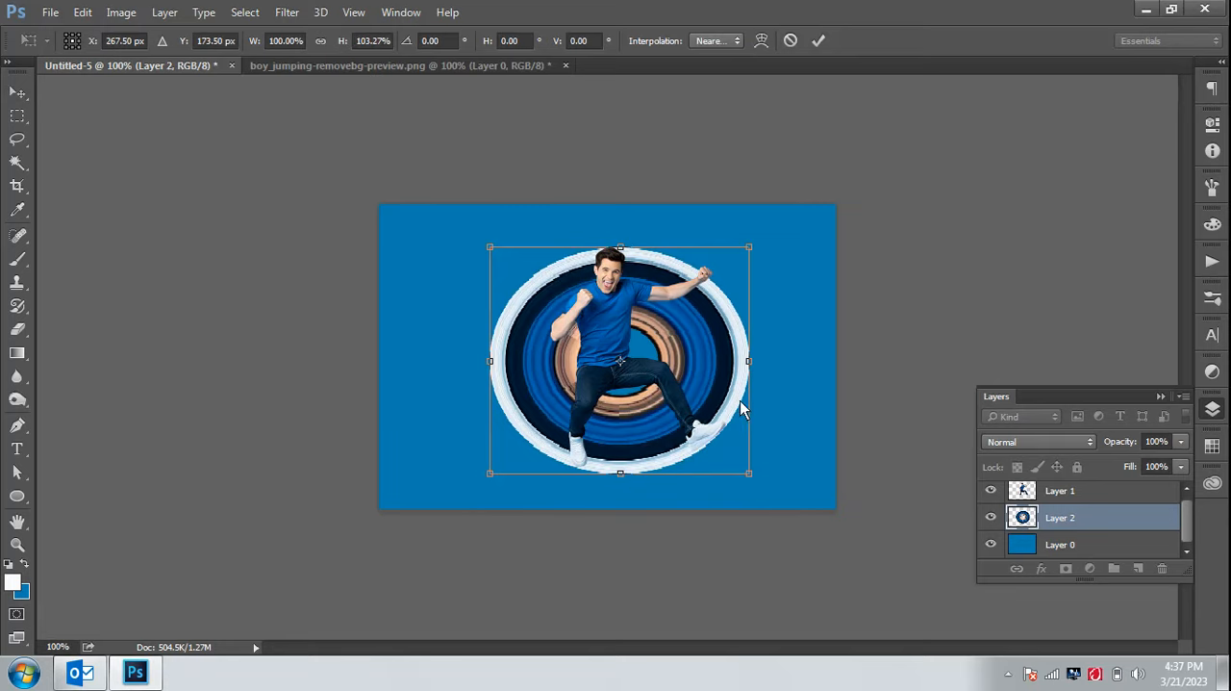
pyautogui.click(819, 41)
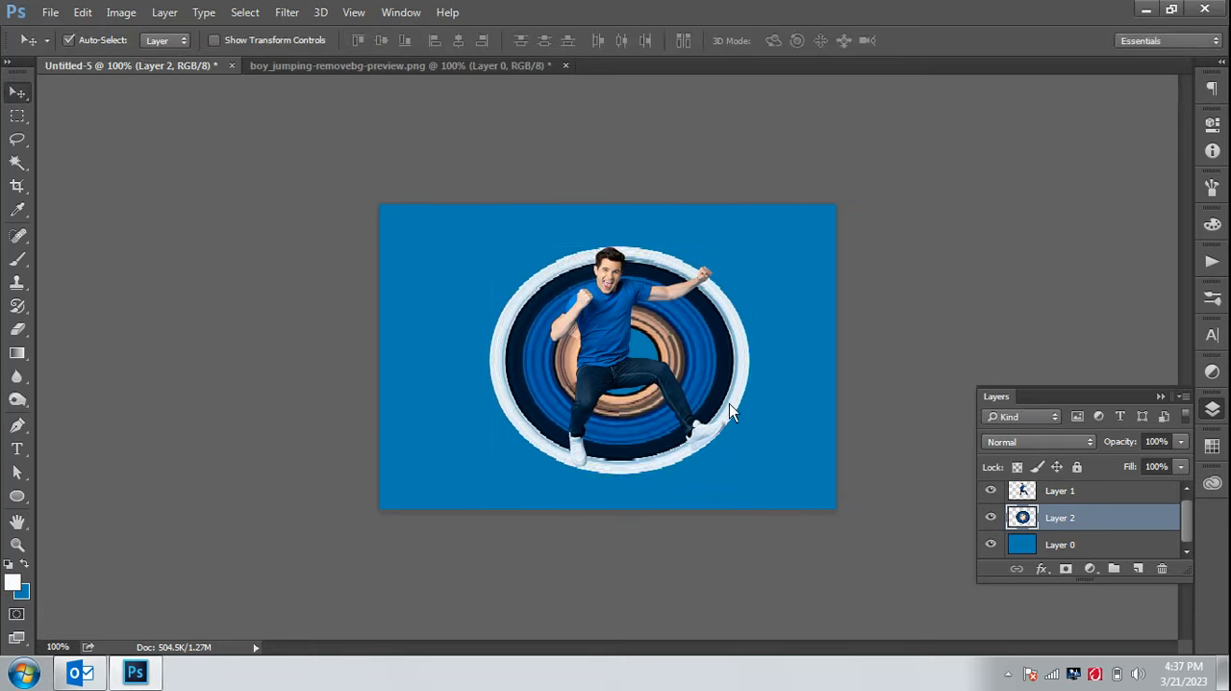
pyautogui.hotkey('ctrl', '+')
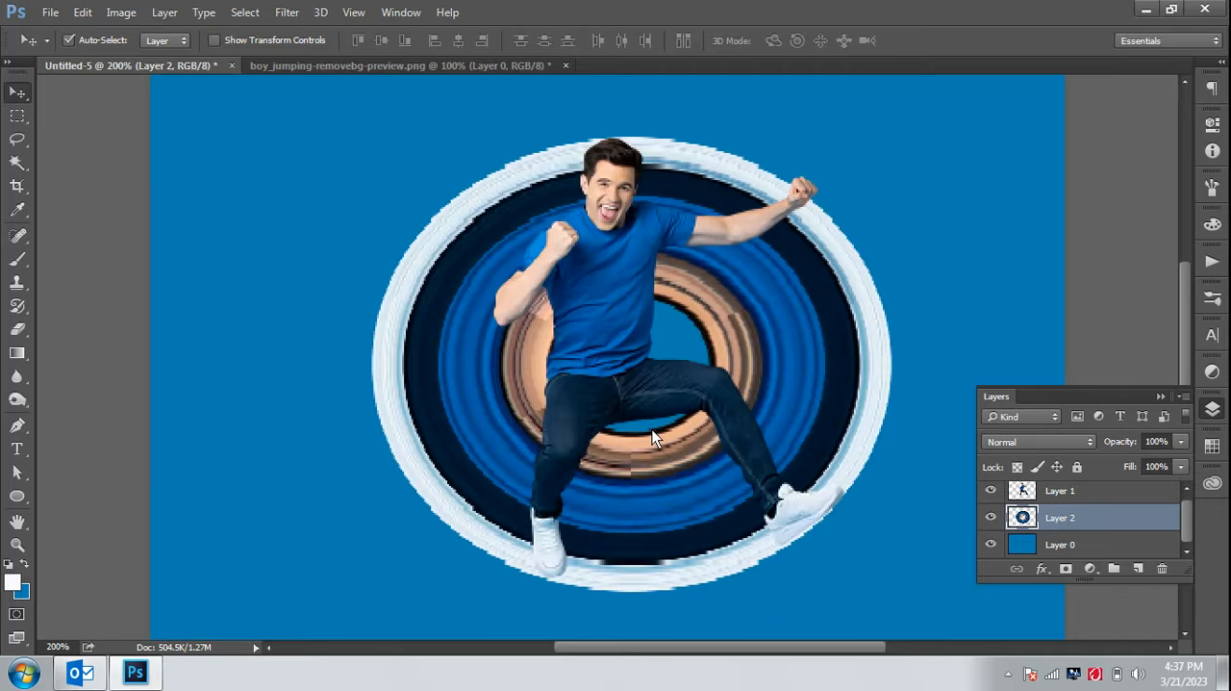
pyautogui.hotkey('ctrl', '-')
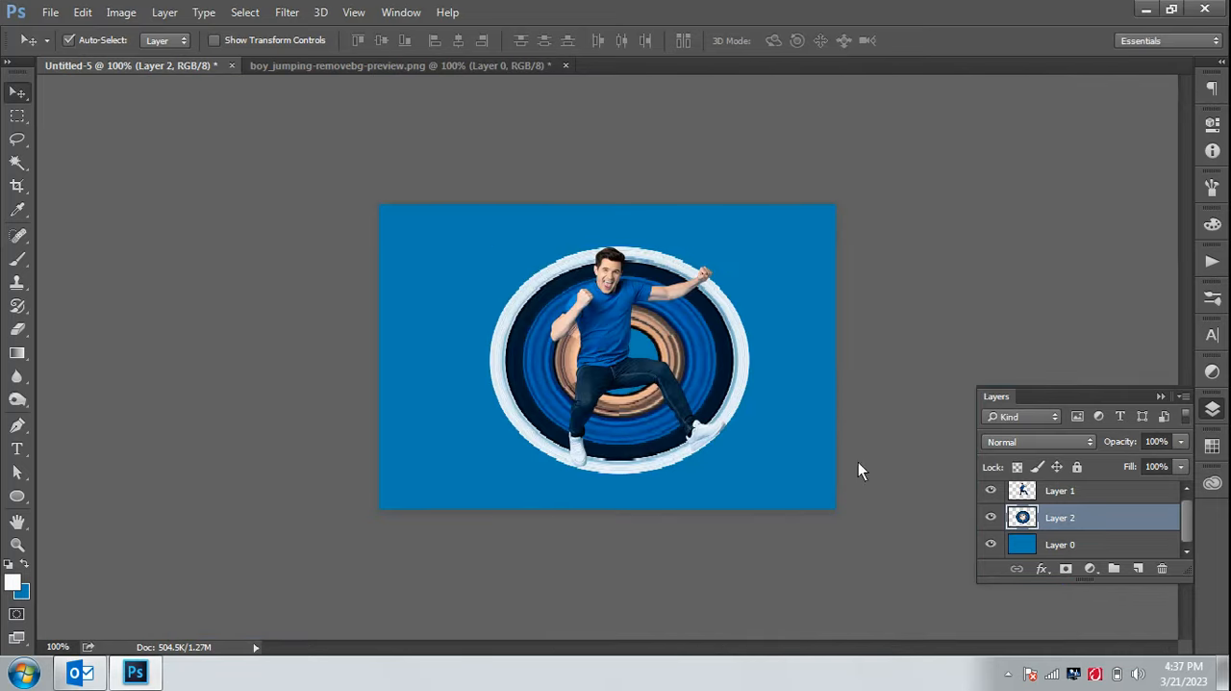
# Add a layer mask to Layer 2 and erase the part of the ring between the man's legs with a 15 px Eraser
pyautogui.click(1069, 571)
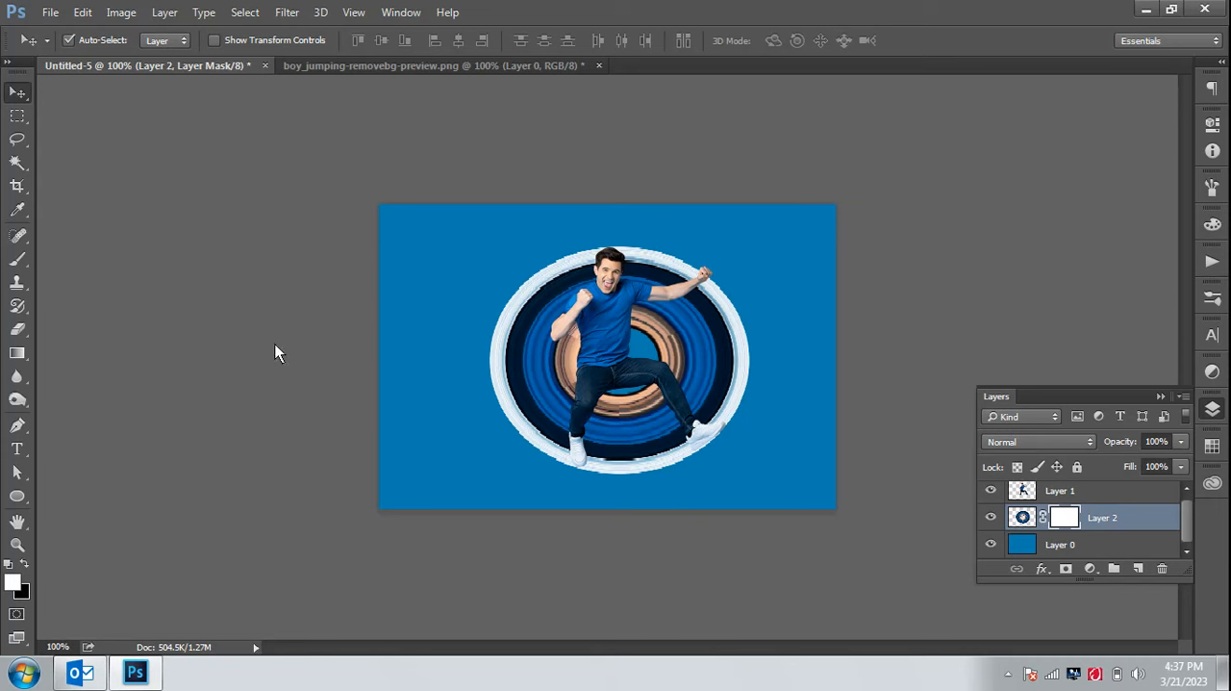
pyautogui.click(17, 328)
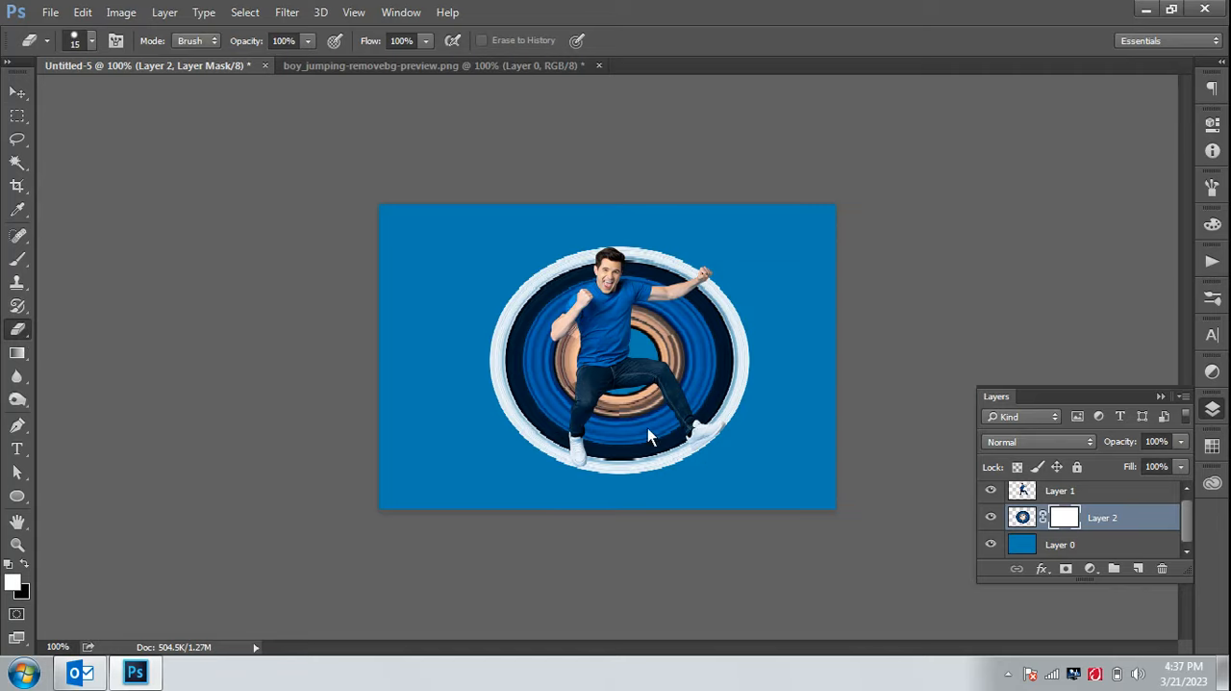
pyautogui.hotkey('ctrl', '+')
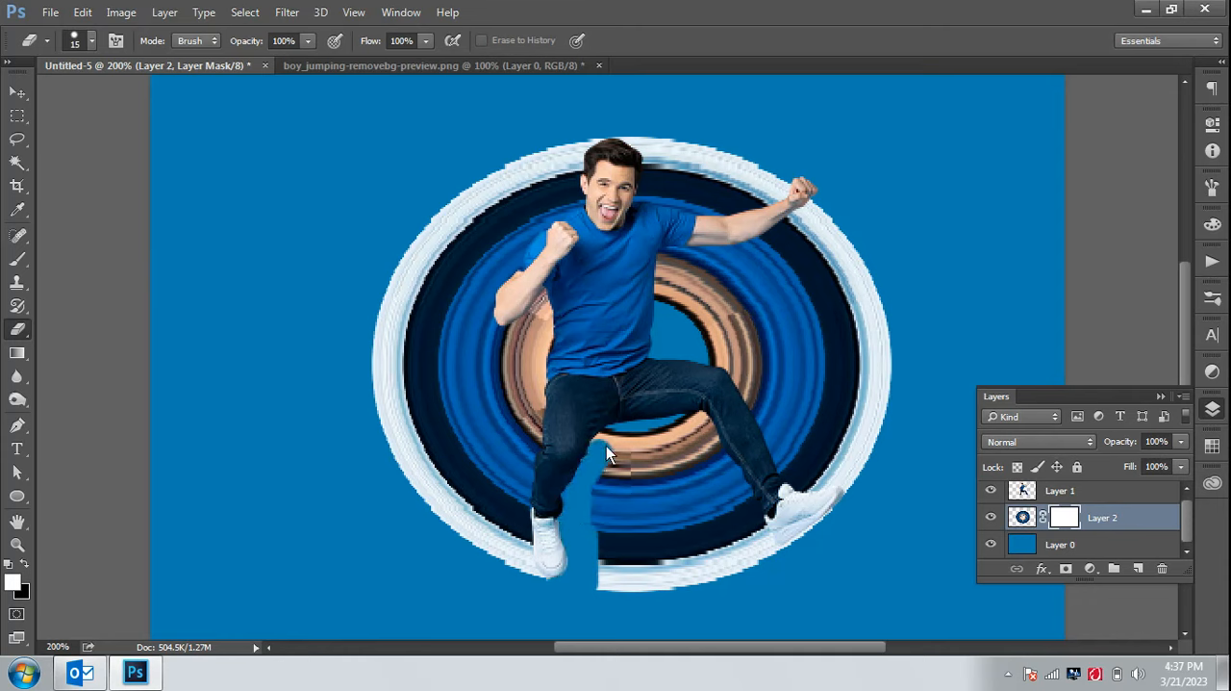
pyautogui.moveTo(739, 492); pyautogui.dragTo(767, 540)
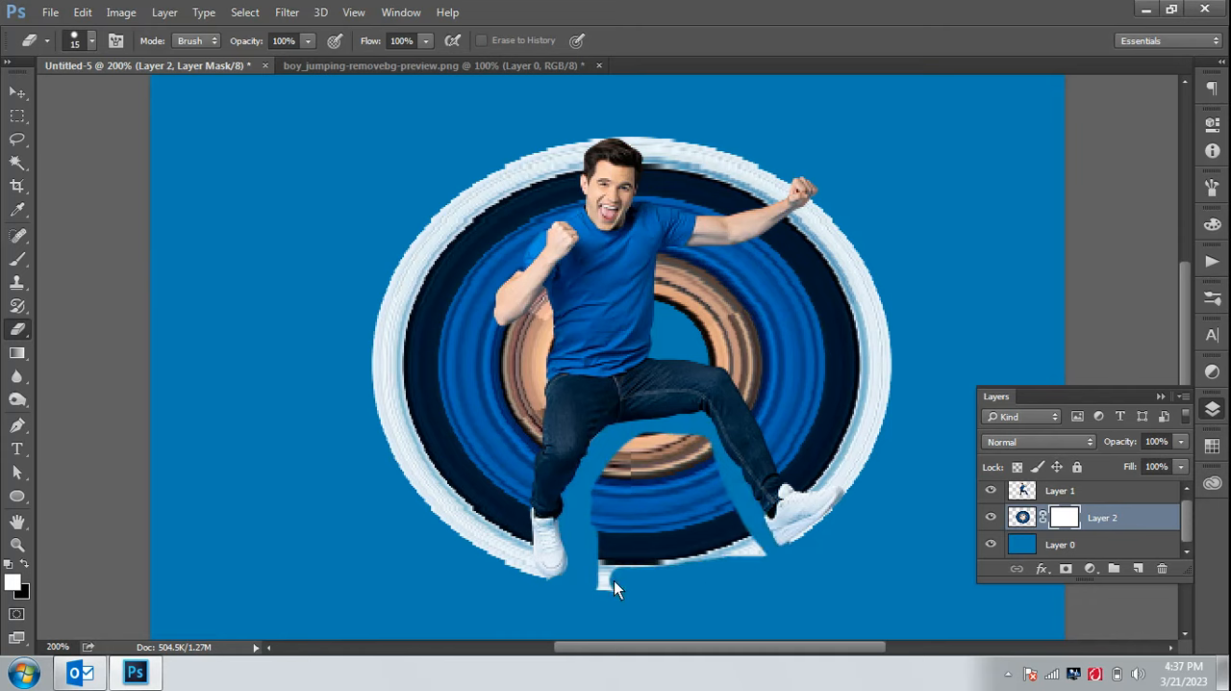
pyautogui.moveTo(614, 580); pyautogui.dragTo(706, 552)
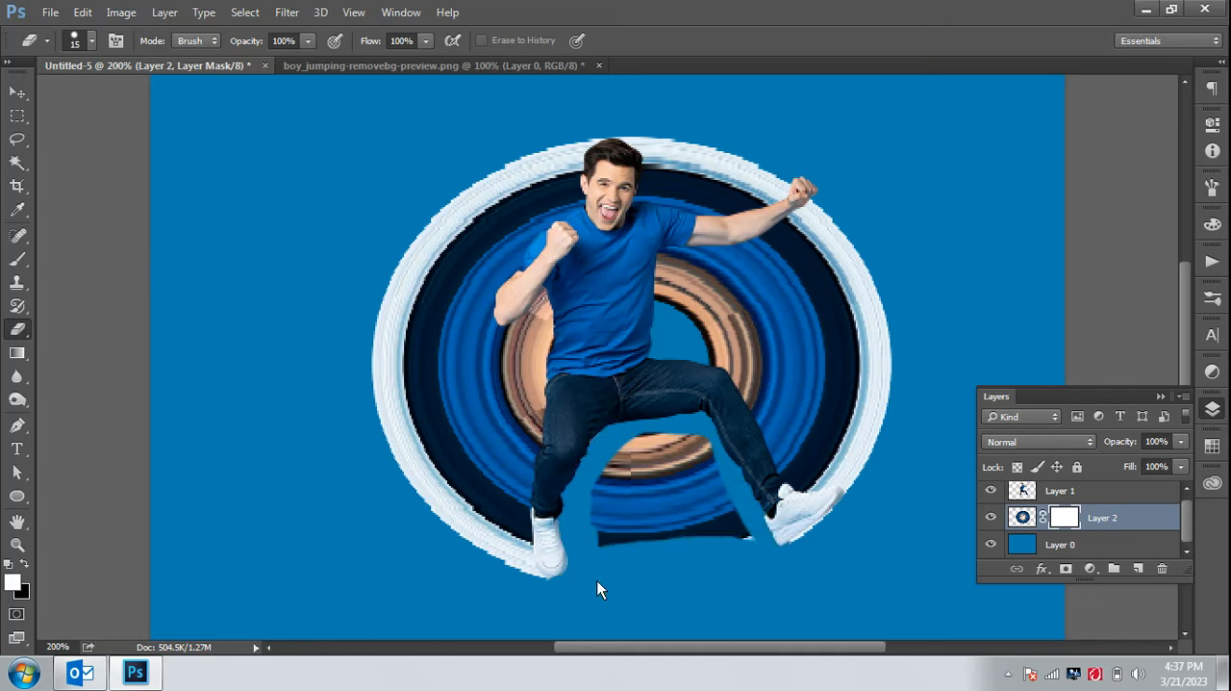
pyautogui.moveTo(597, 588); pyautogui.dragTo(603, 512)
pyautogui.moveTo(654, 453)
pyautogui.mouseDown()
pyautogui.moveTo(696, 466)
pyautogui.moveTo(672, 509)
pyautogui.mouseUp()
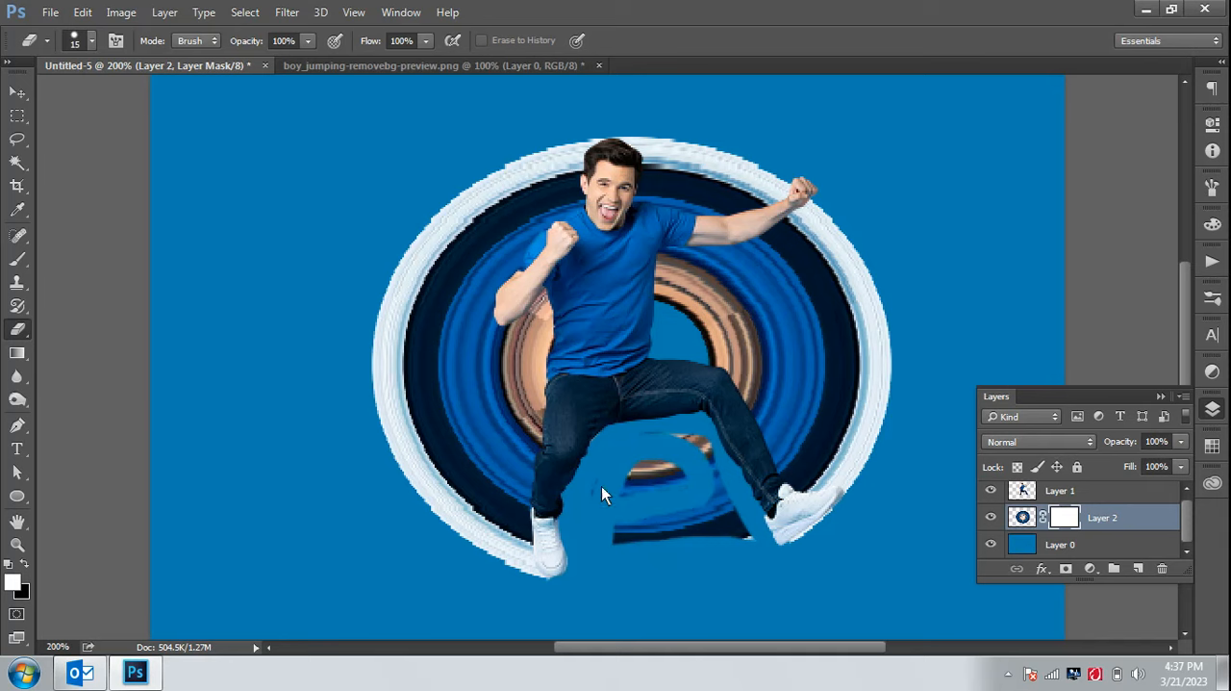
pyautogui.moveTo(709, 464); pyautogui.dragTo(751, 537)
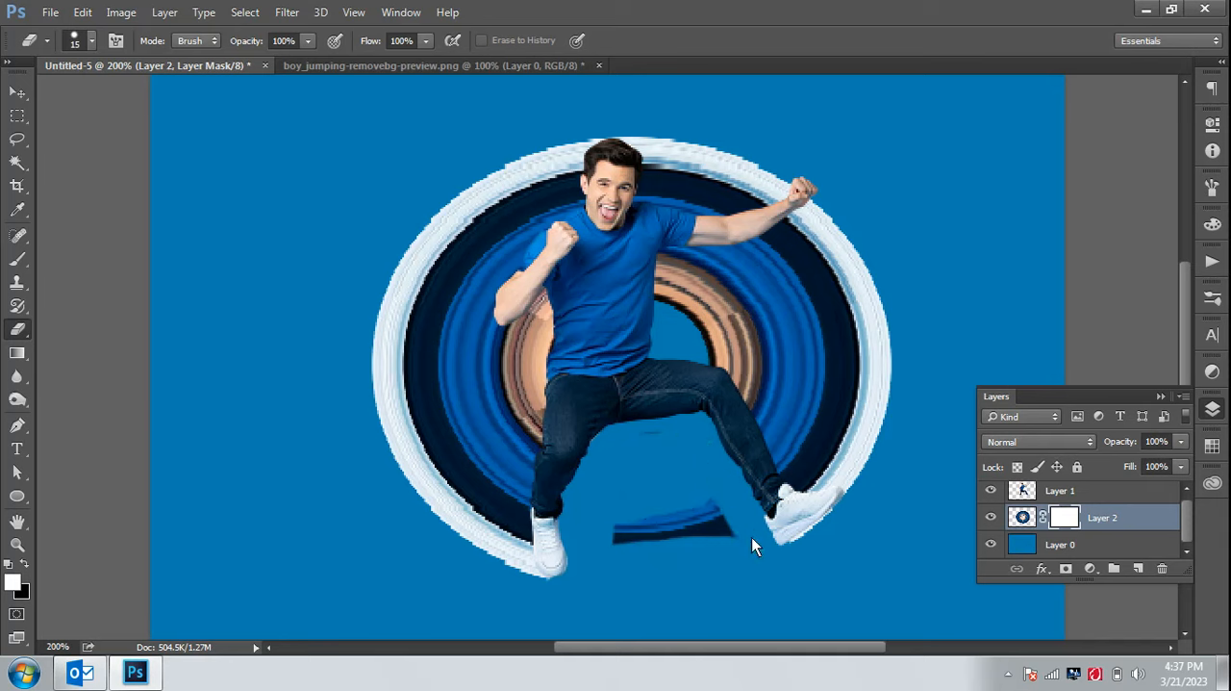
pyautogui.moveTo(622, 535); pyautogui.dragTo(715, 535)
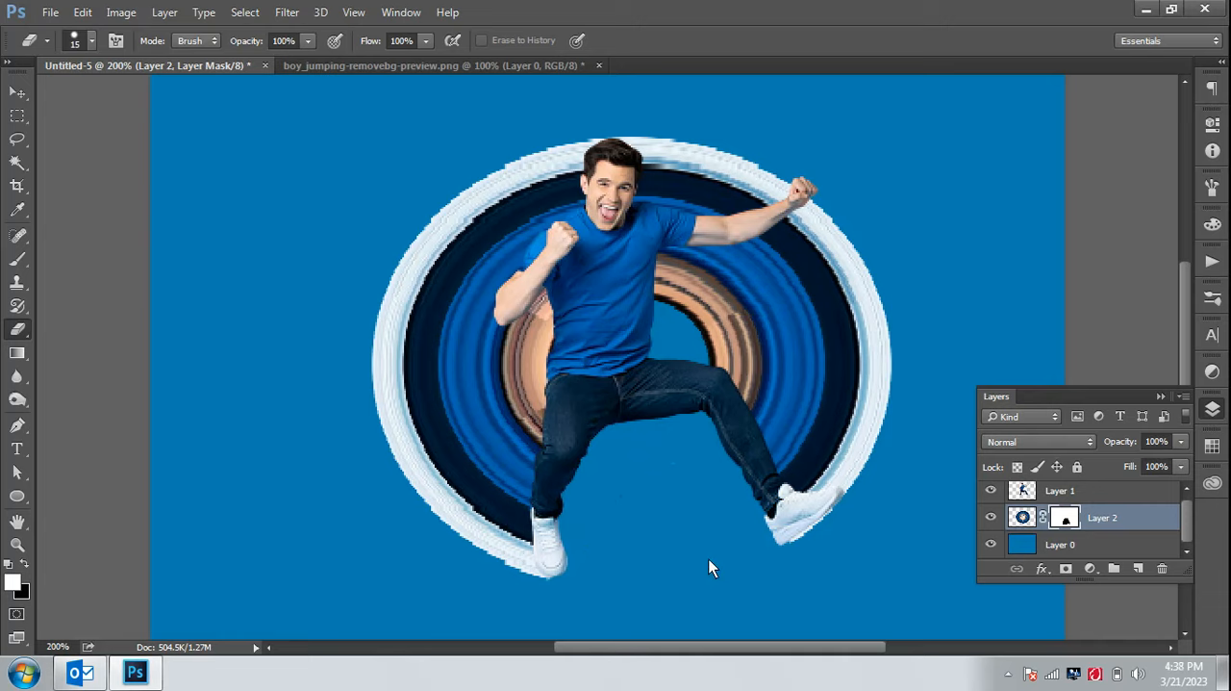
pyautogui.hotkey('ctrl', '-')
pyautogui.hotkey('ctrl', '-')
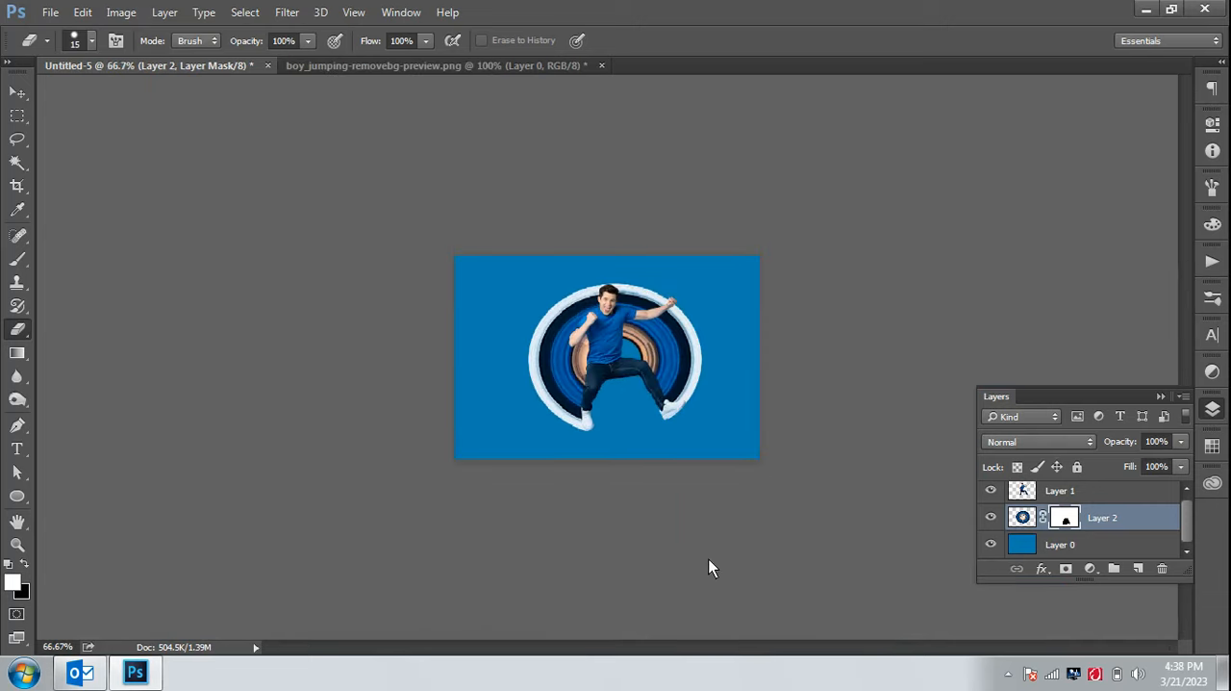
pyautogui.click(17, 93)
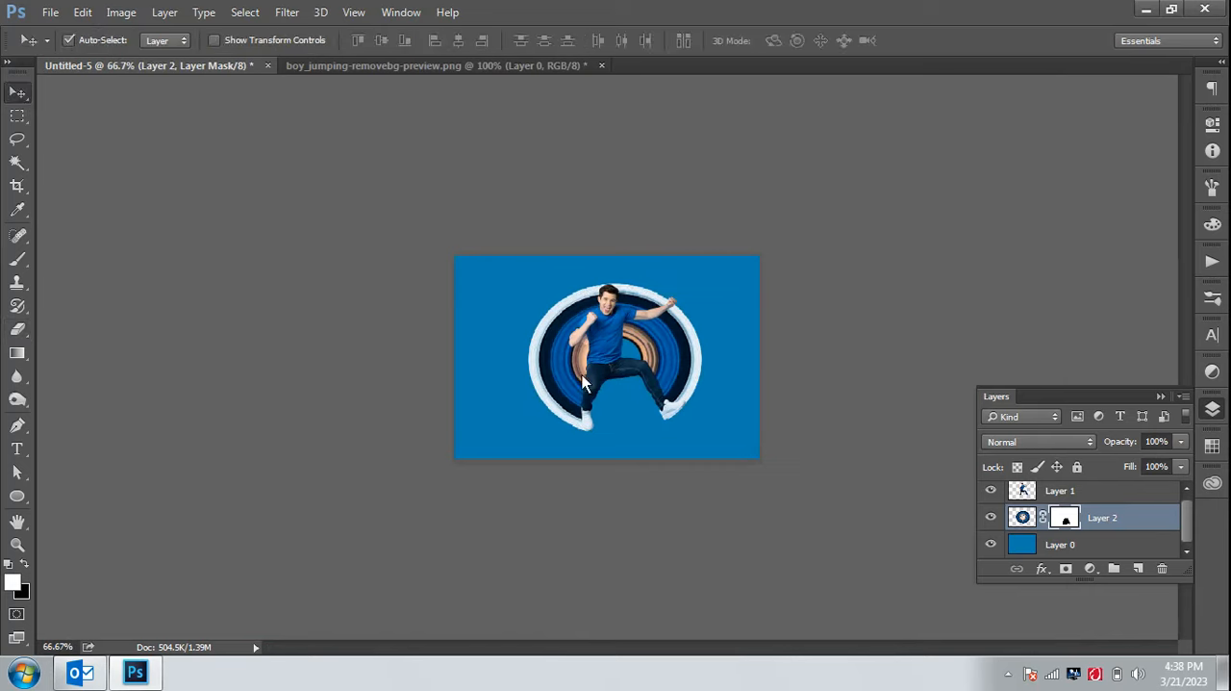
pyautogui.hotkey('ctrl', '+')
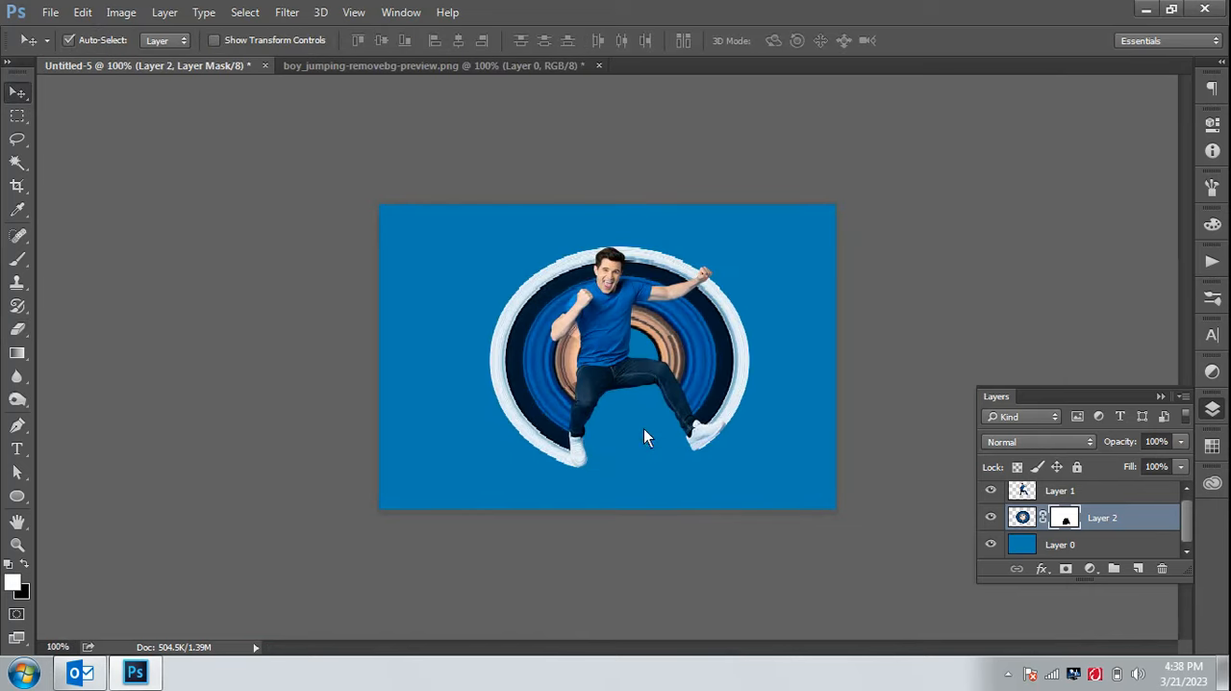
# Add a new layer directly above Layer 0 and dab a soft white glow behind the man with a 343 px brush
pyautogui.click(1119, 551)
pyautogui.click(1138, 569)
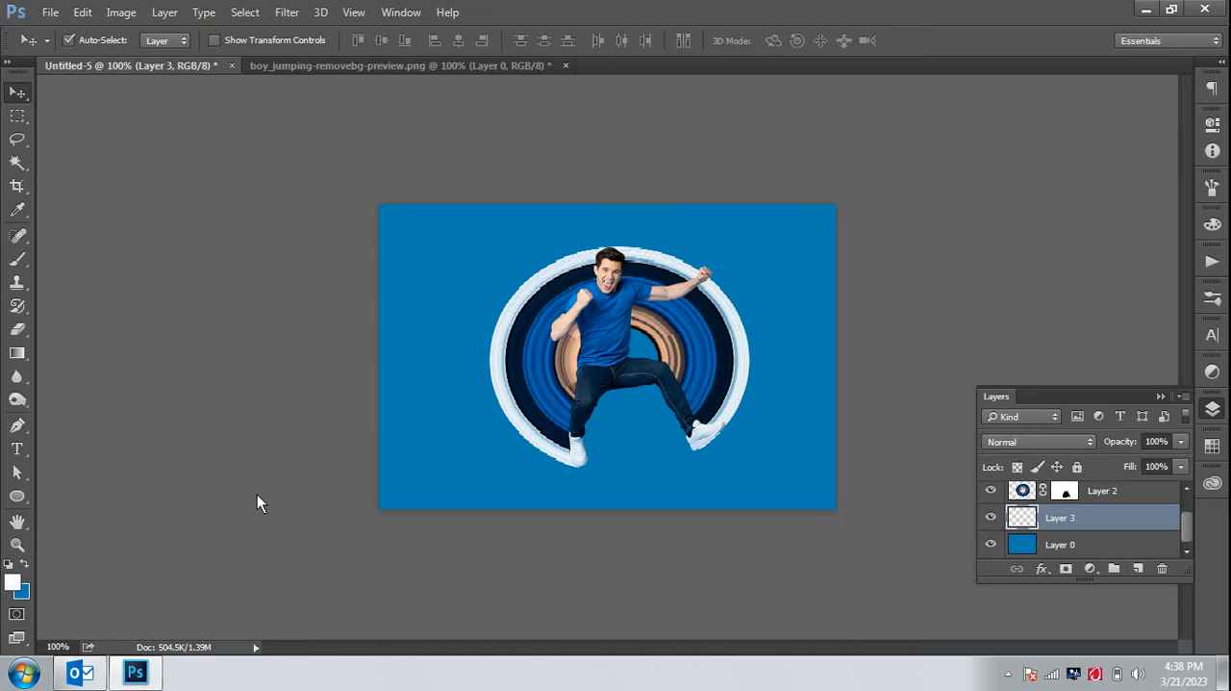
pyautogui.click(17, 263)
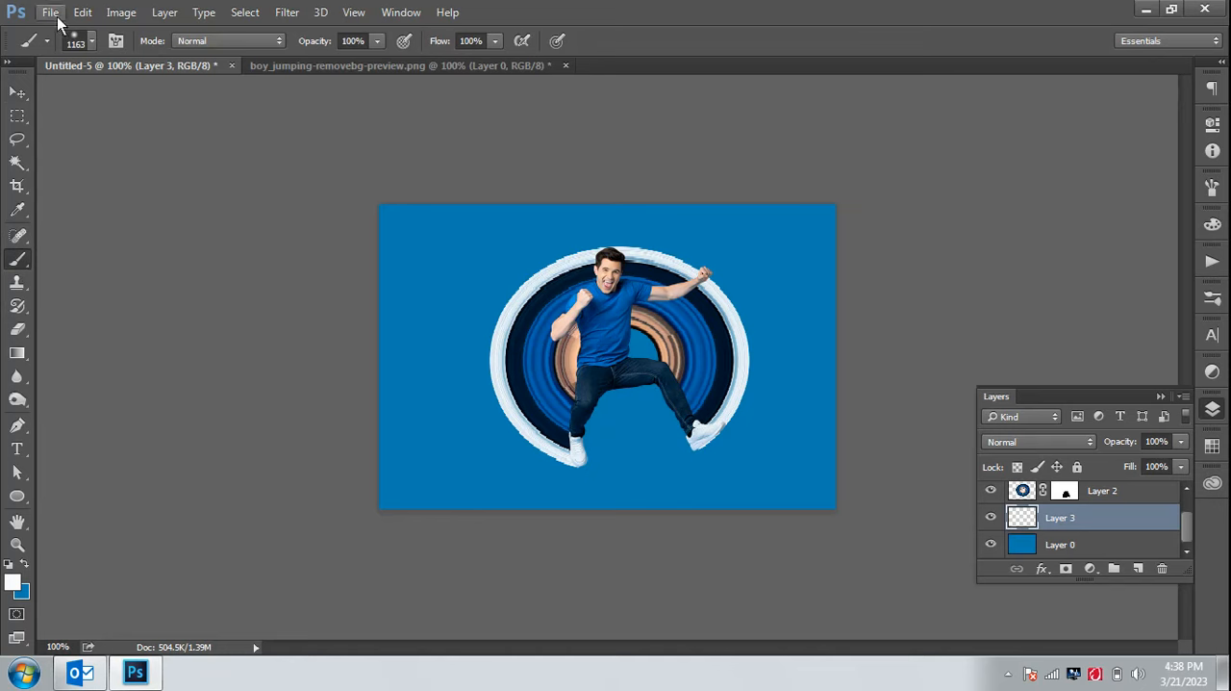
pyautogui.click(79, 41)
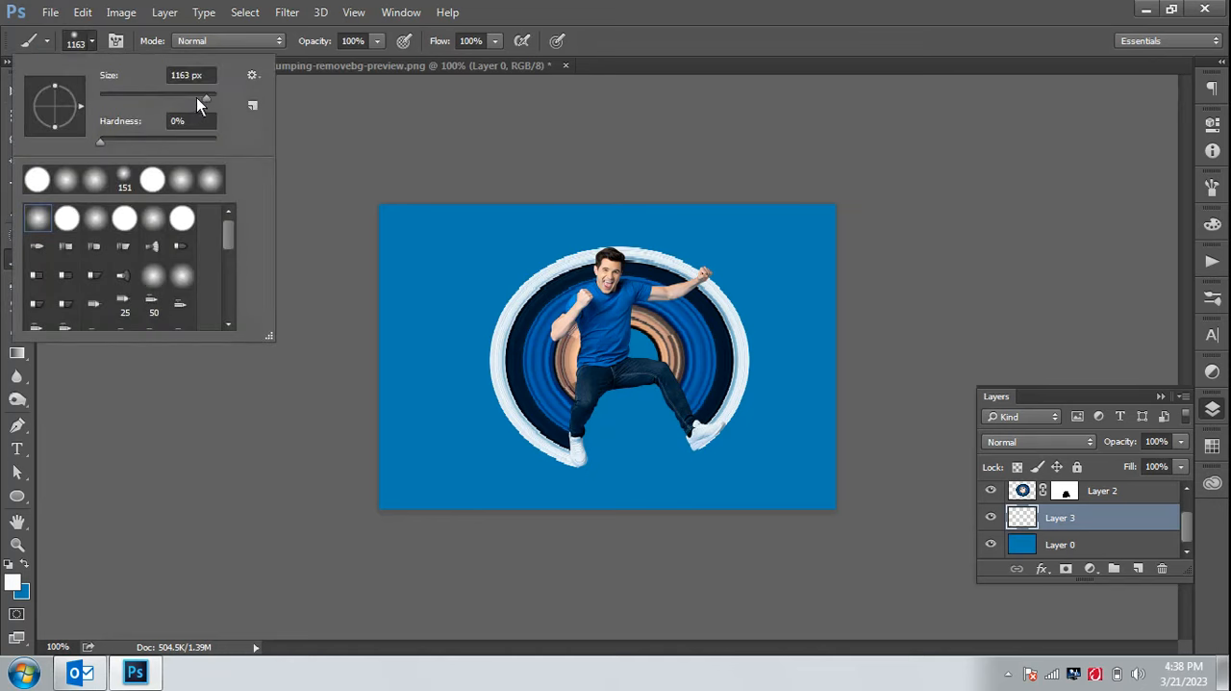
pyautogui.moveTo(197, 97); pyautogui.dragTo(188, 98)
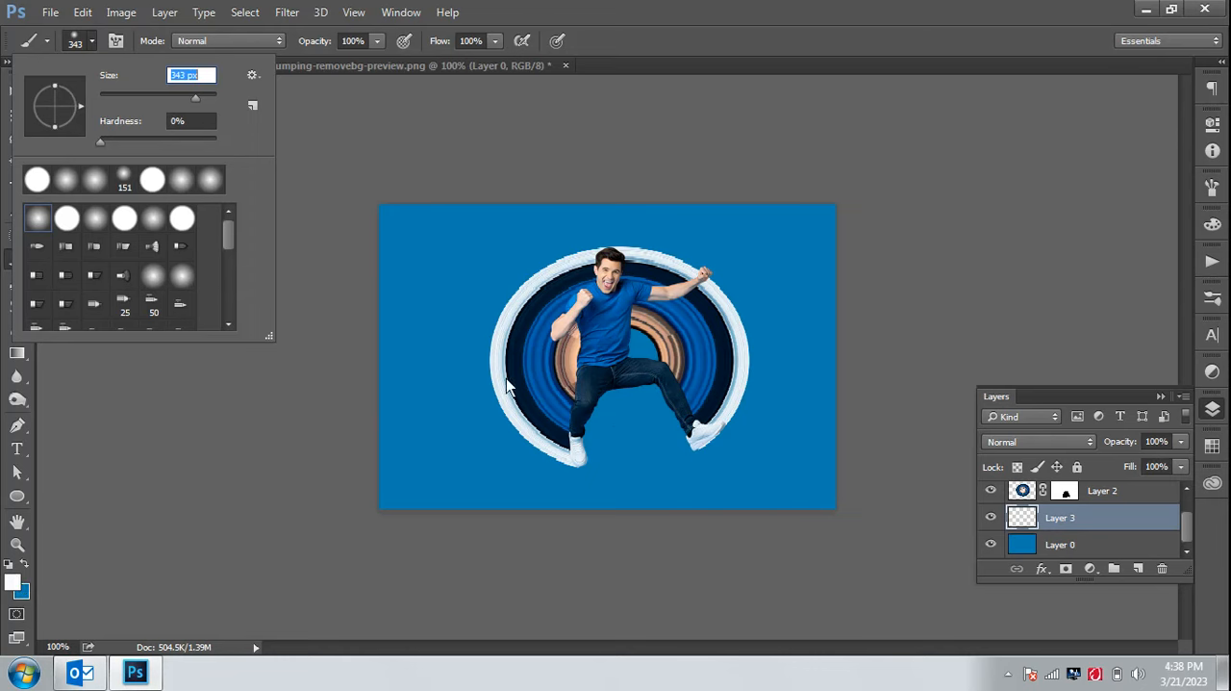
pyautogui.click(614, 355)
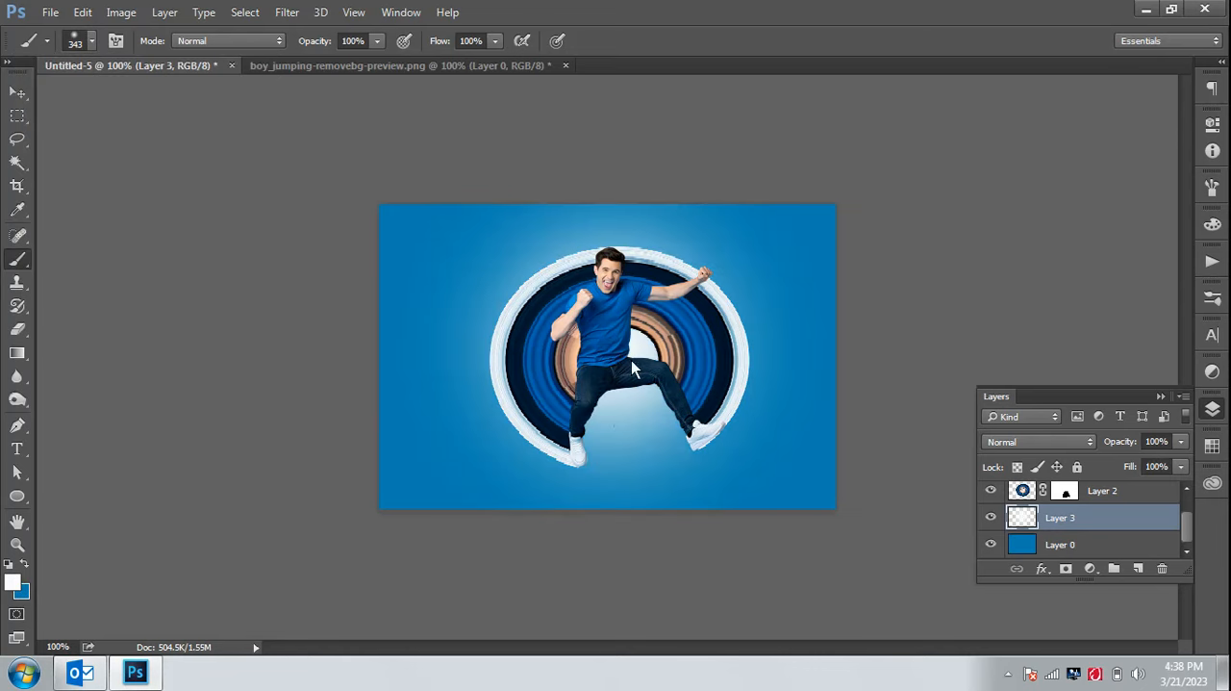
pyautogui.click(618, 360)
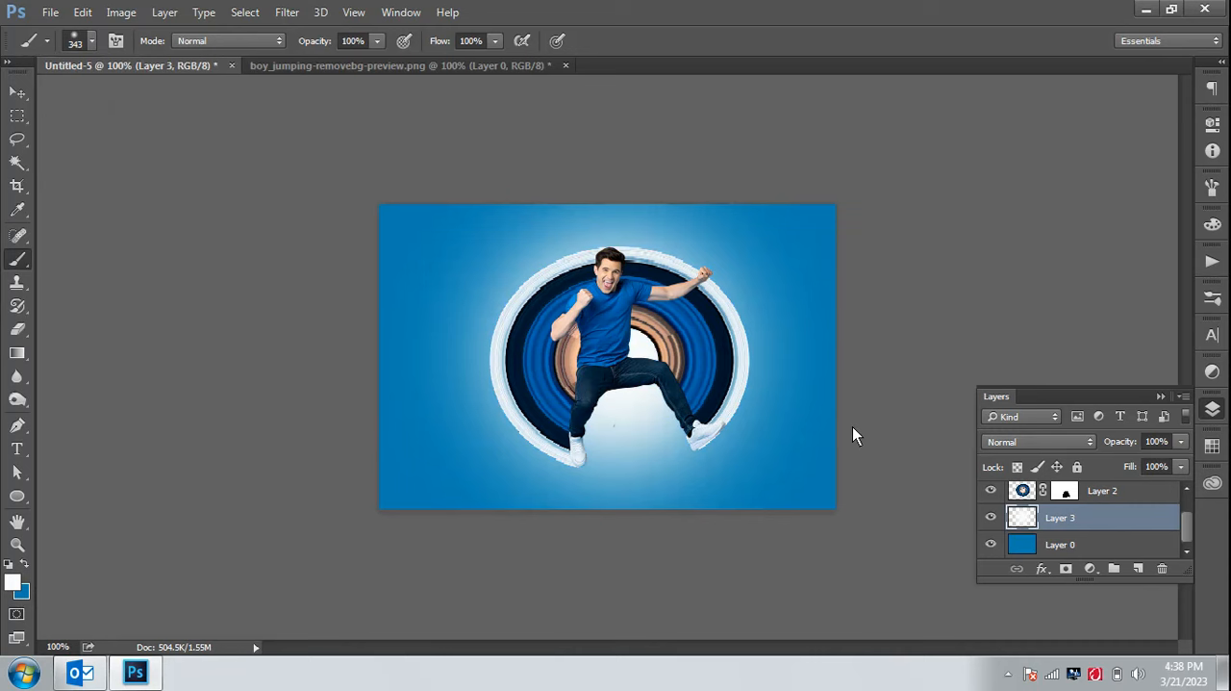
pyautogui.click(17, 93)
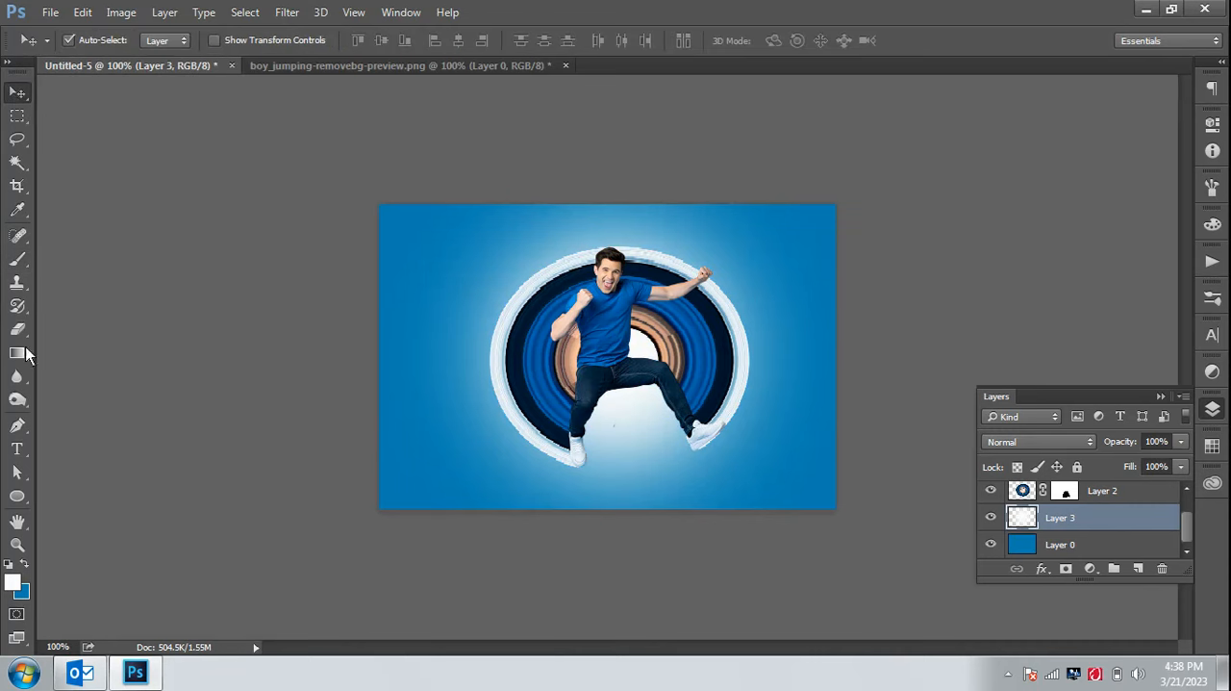
# Draw a flat ellipse about 117 × 10 px just below the man's feet and fill it with the background's medium blue
pyautogui.click(18, 495)
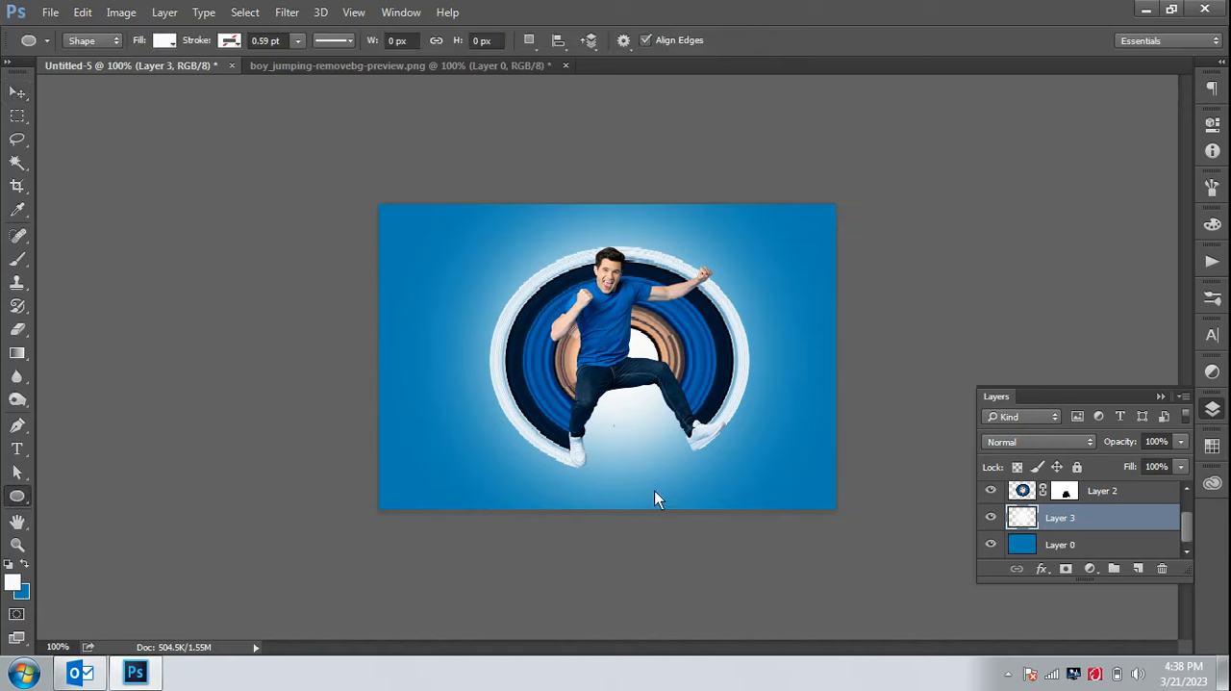
pyautogui.moveTo(568, 475); pyautogui.dragTo(670, 479)
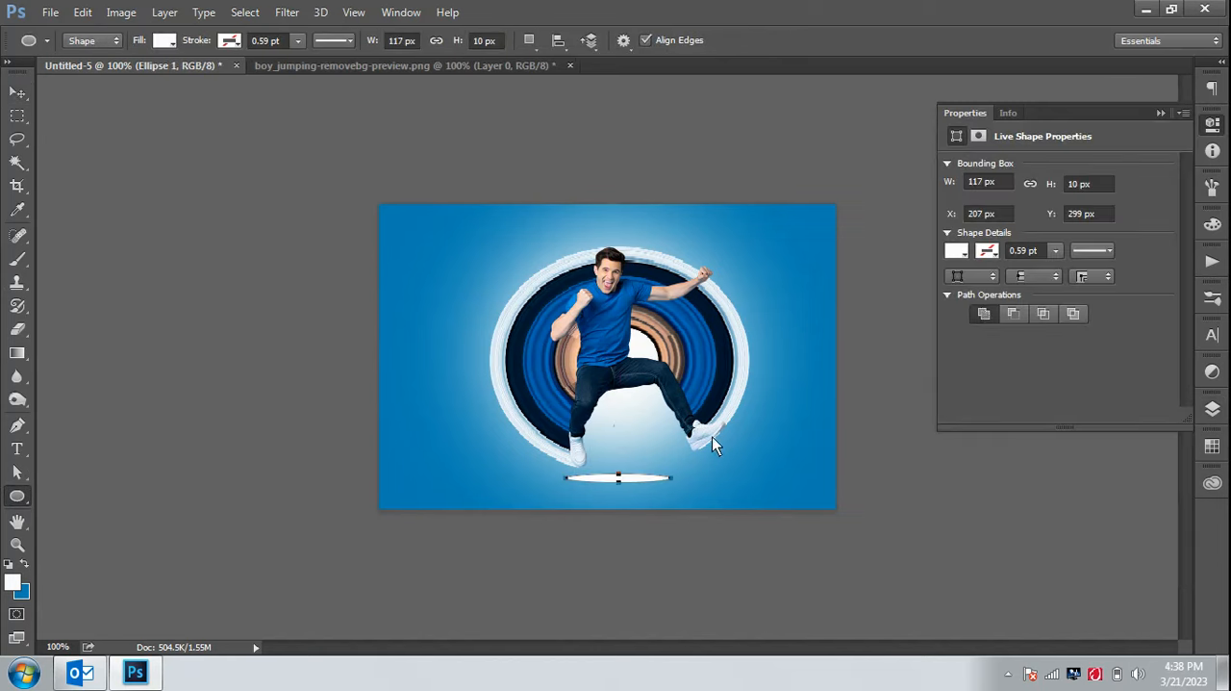
pyautogui.click(957, 252)
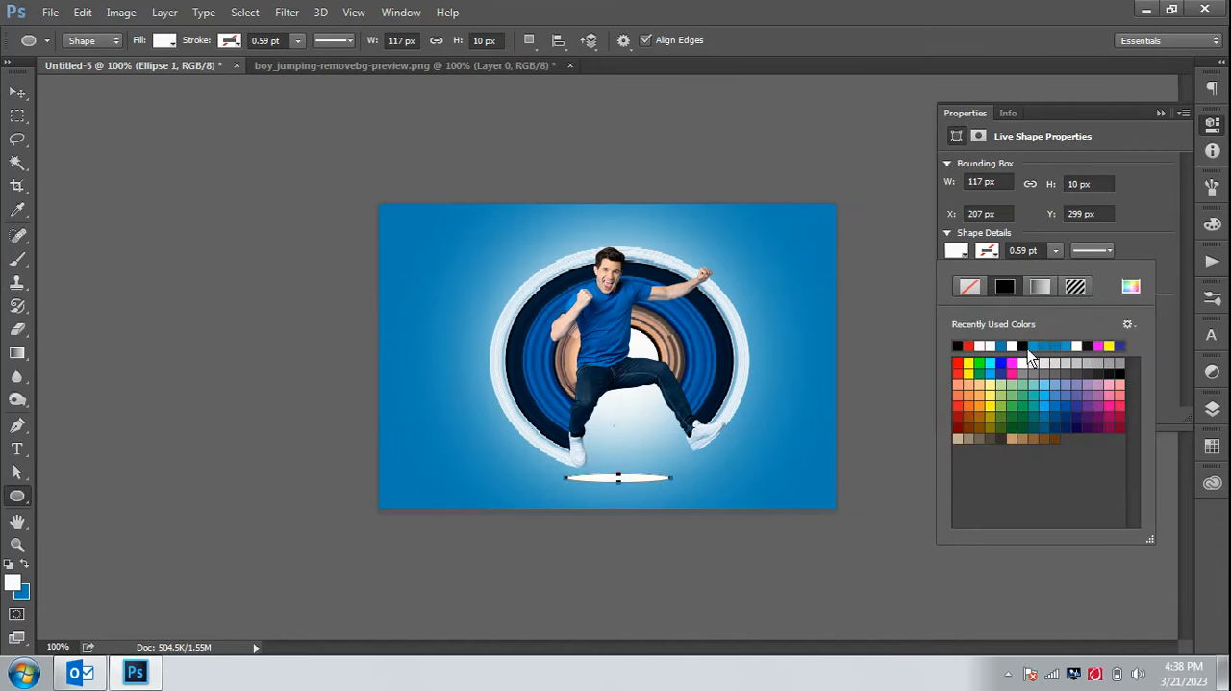
pyautogui.click(1120, 345)
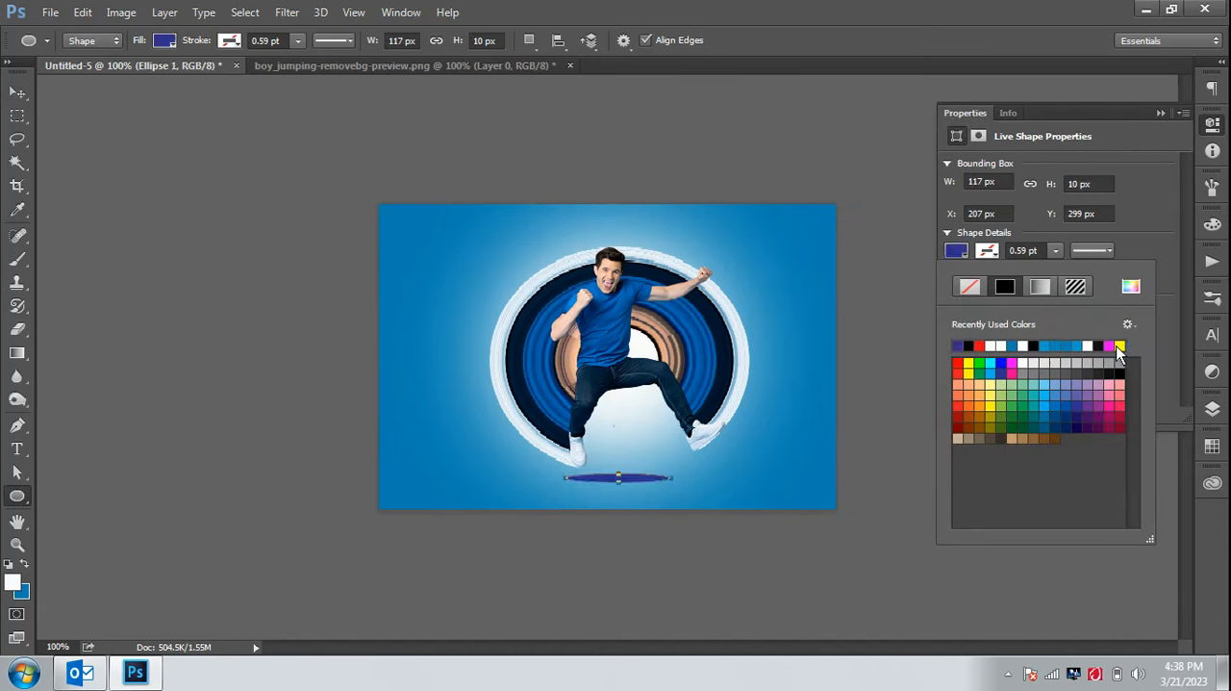
pyautogui.click(966, 347)
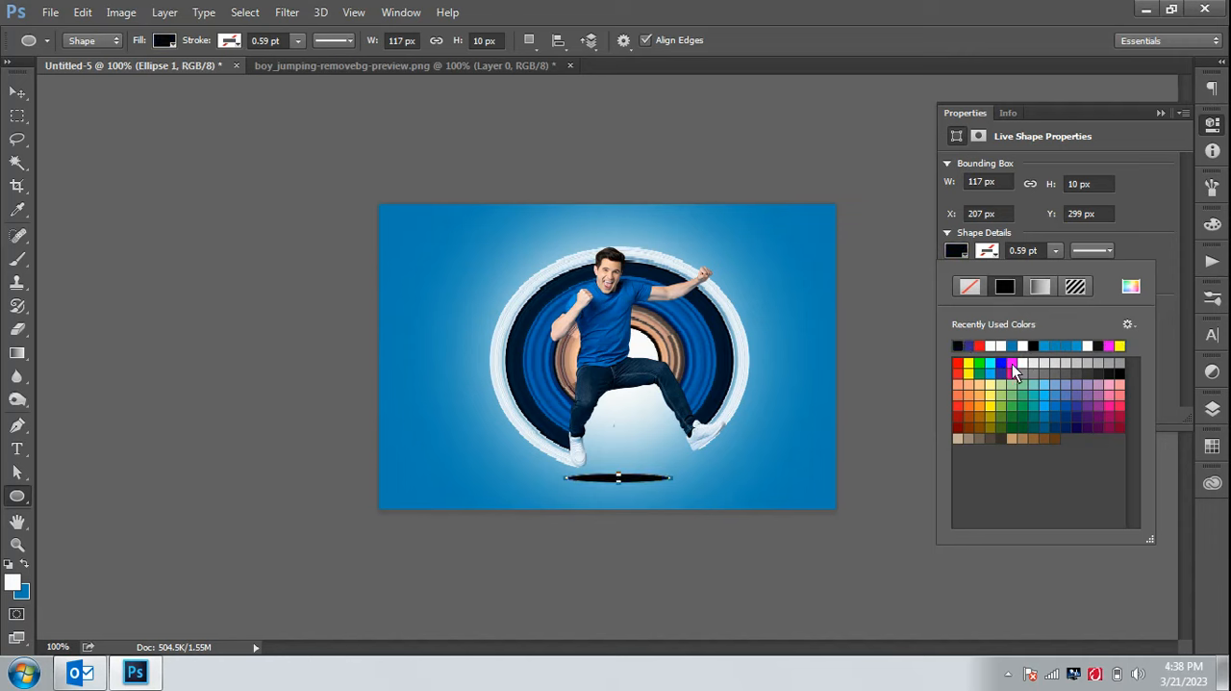
pyautogui.click(1003, 363)
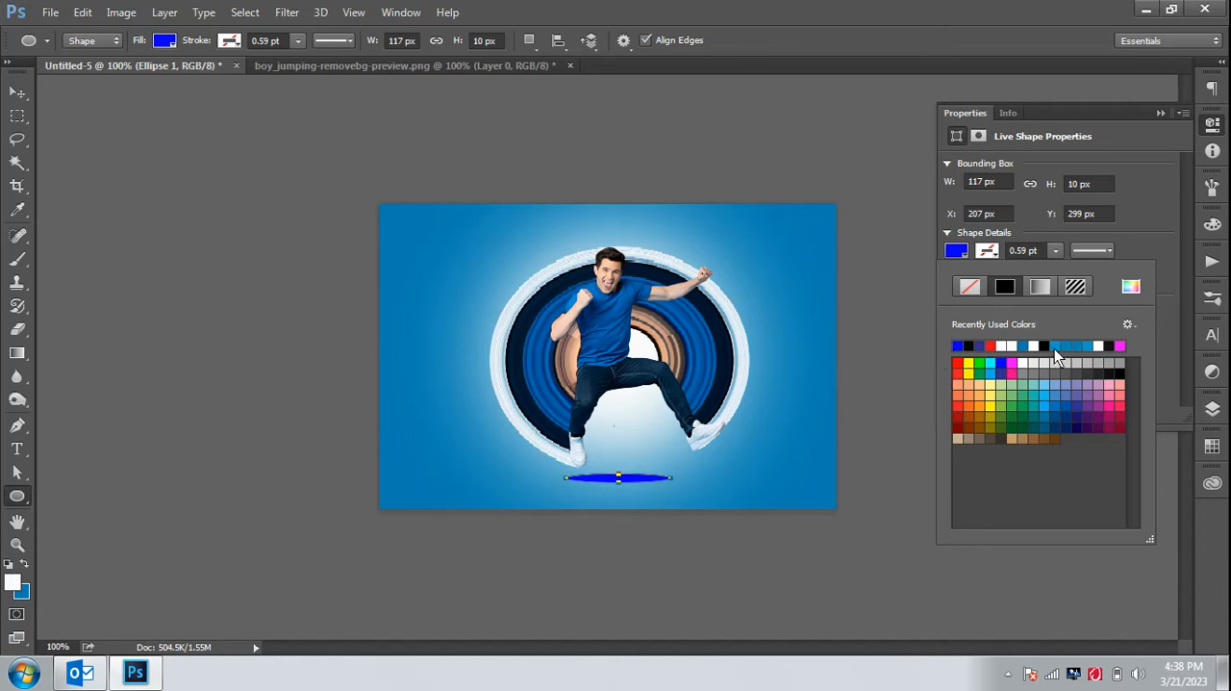
pyautogui.click(1021, 344)
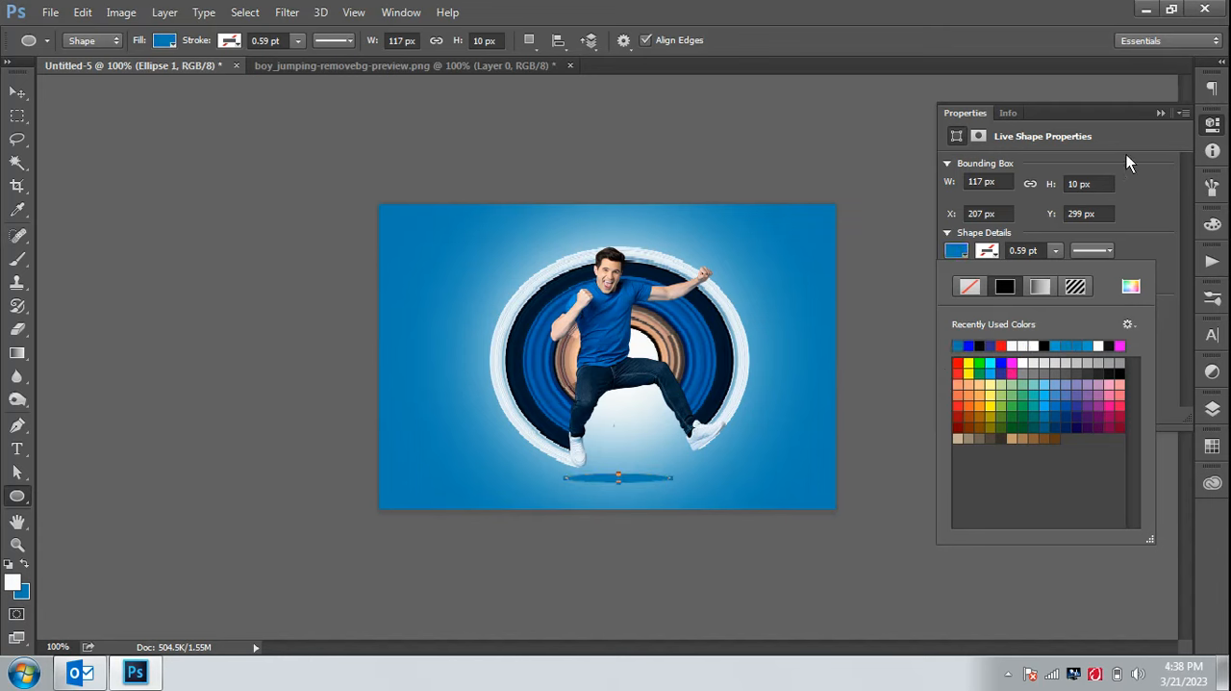
pyautogui.click(1160, 114)
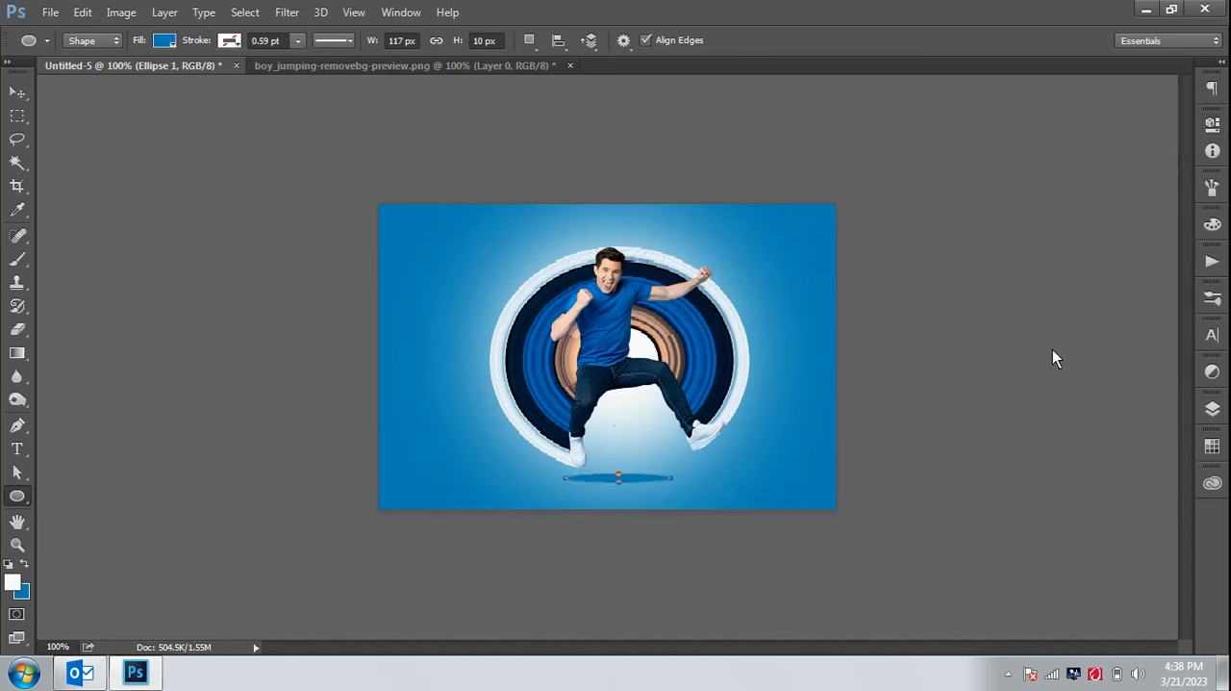
# Convert the Ellipse 1 layer to a smart object and apply a Gaussian Blur with a 5.3 px radius
pyautogui.click(1212, 407)
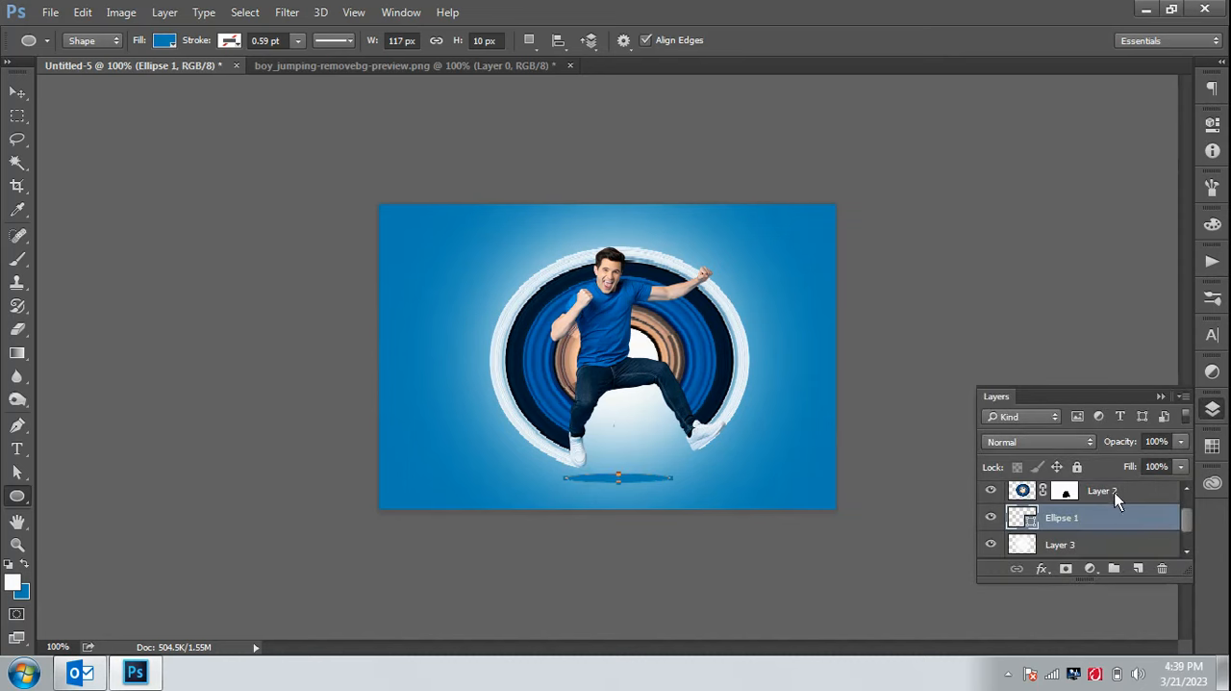
pyautogui.rightClick(1103, 519)
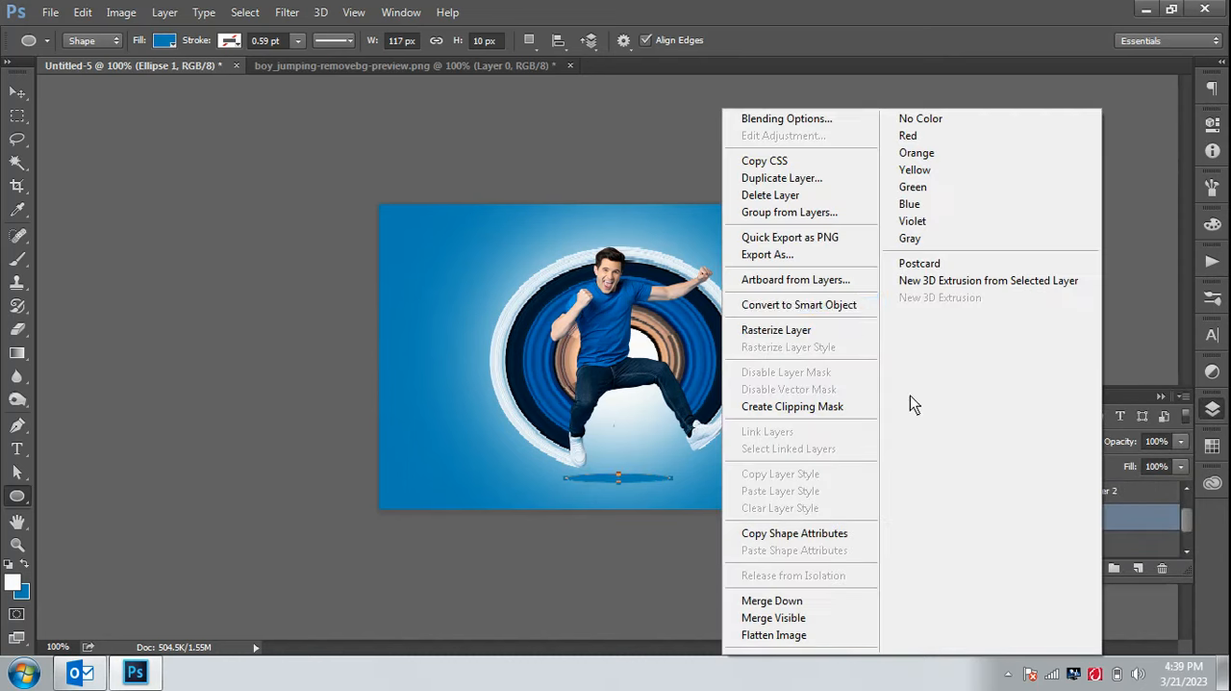
pyautogui.click(863, 312)
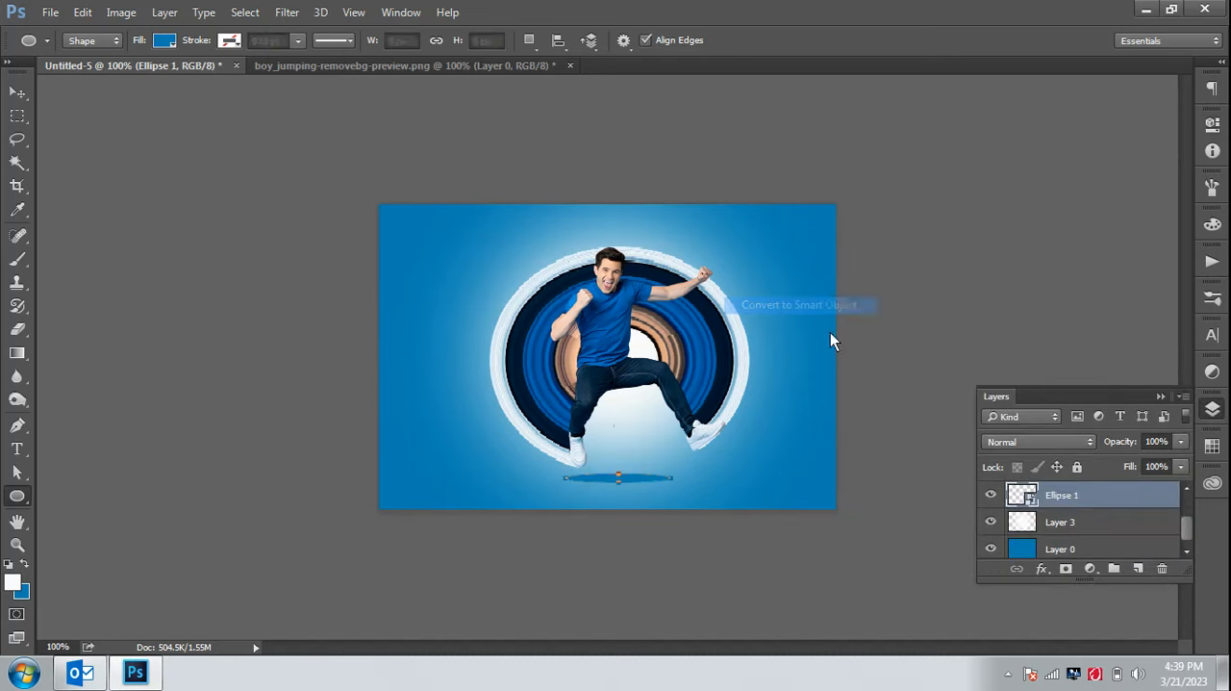
pyautogui.click(285, 13)
pyautogui.moveTo(349, 212)
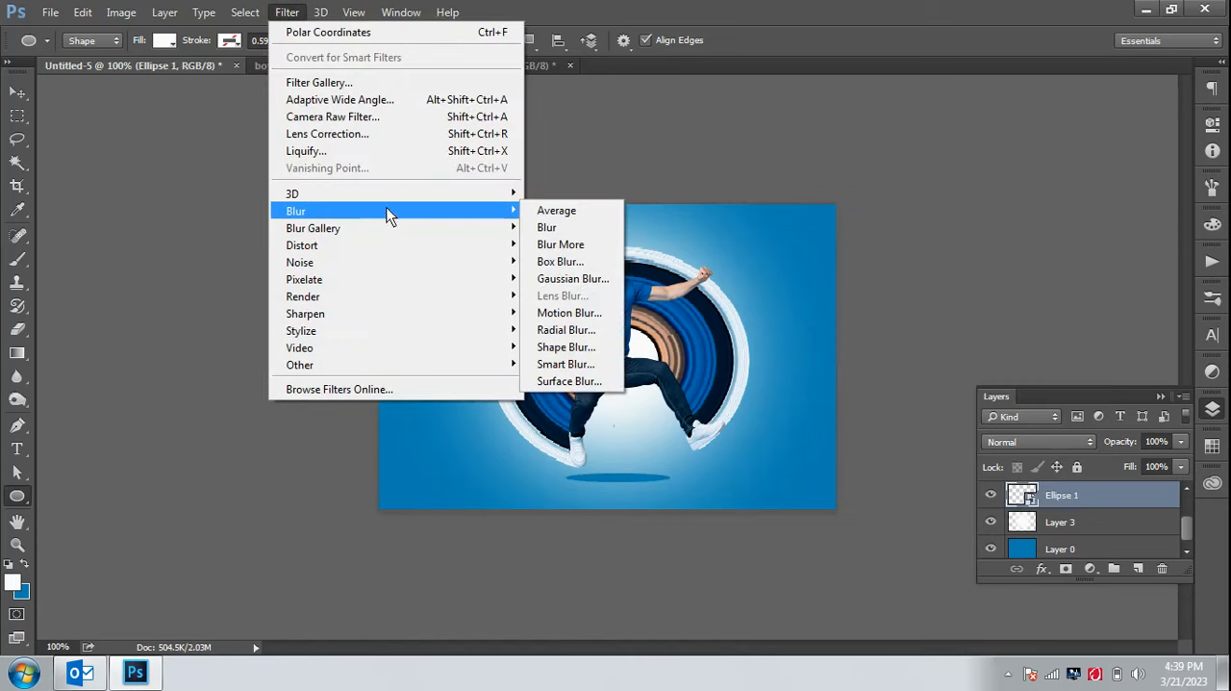
pyautogui.click(577, 278)
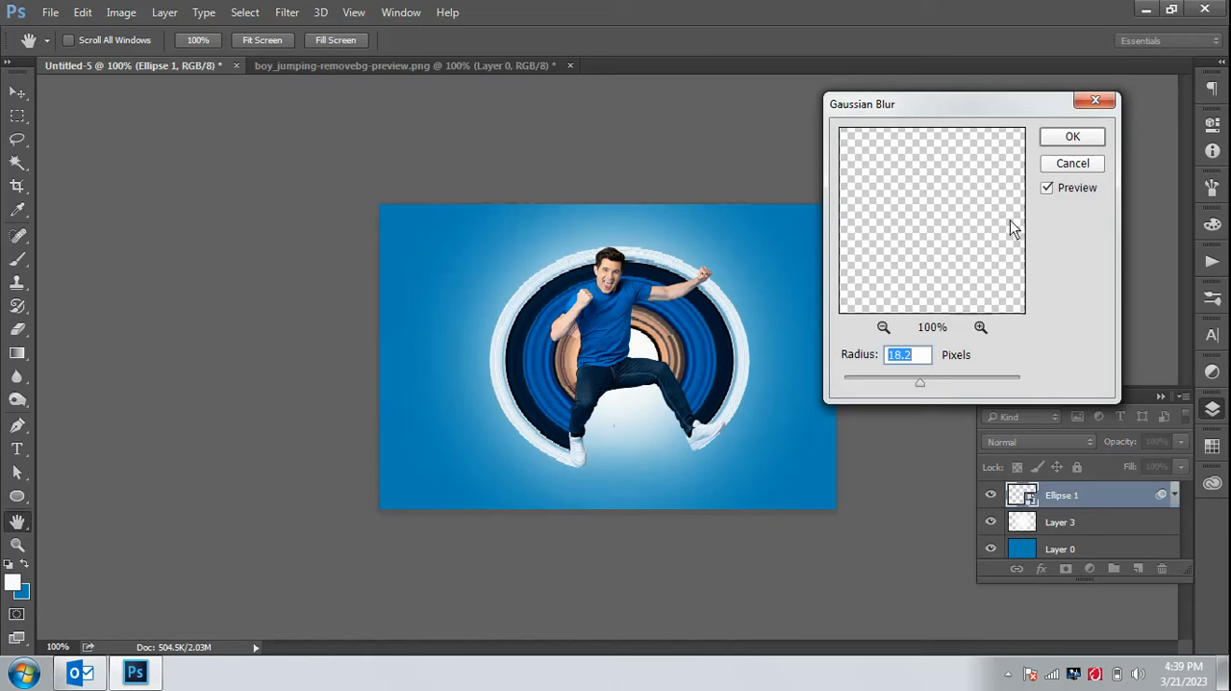
pyautogui.moveTo(905, 380); pyautogui.dragTo(900, 384)
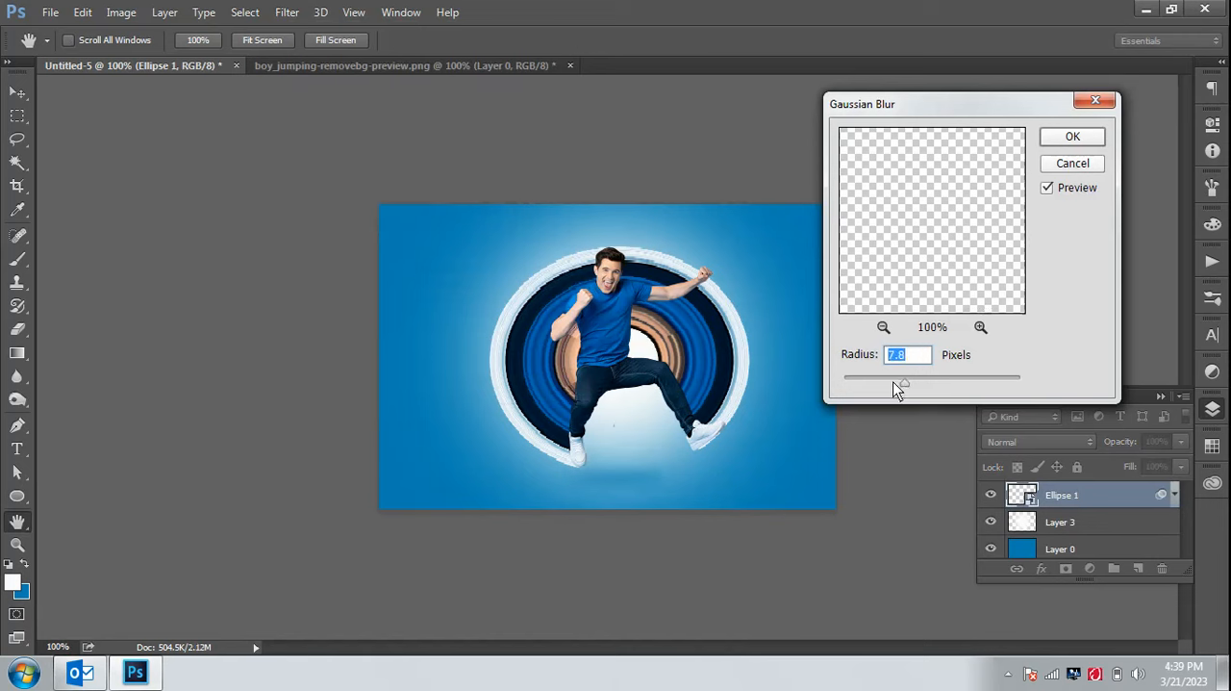
pyautogui.click(894, 383)
pyautogui.click(1096, 142)
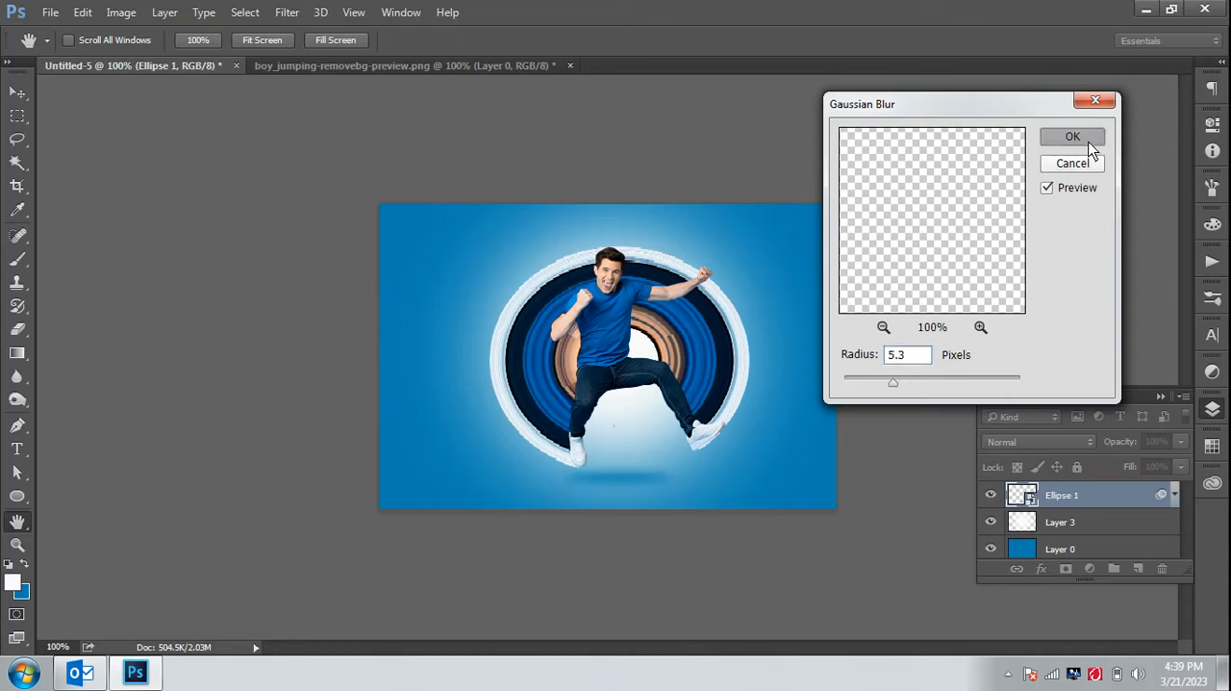
# Widen the blurred ellipse shadow with Free Transform and move it slightly right and up beneath the man's shoes
pyautogui.hotkey('ctrl', 't')
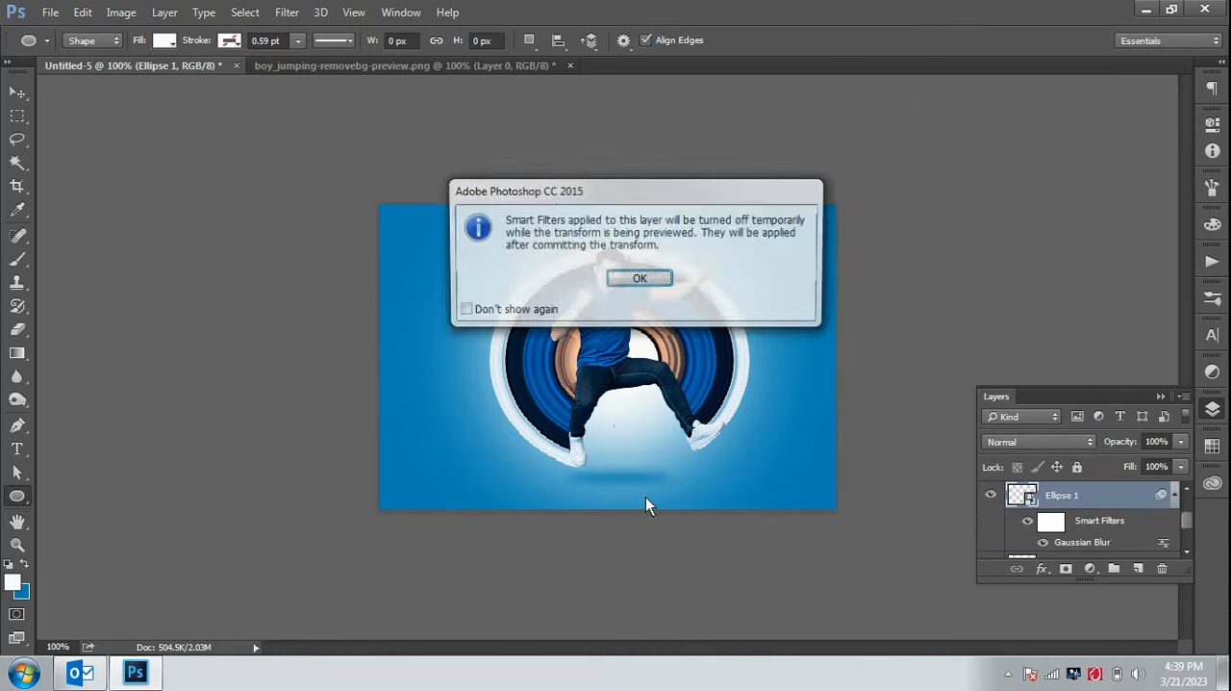
pyautogui.click(643, 282)
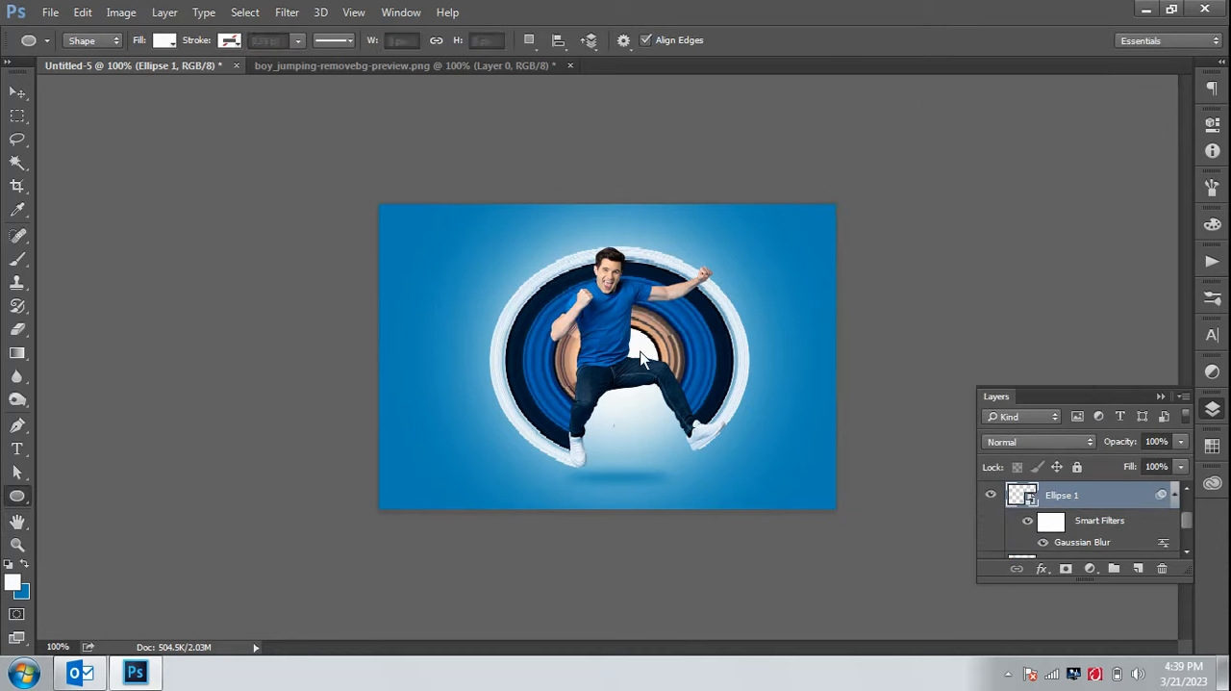
pyautogui.moveTo(675, 478); pyautogui.dragTo(641, 474)
pyautogui.click(635, 40)
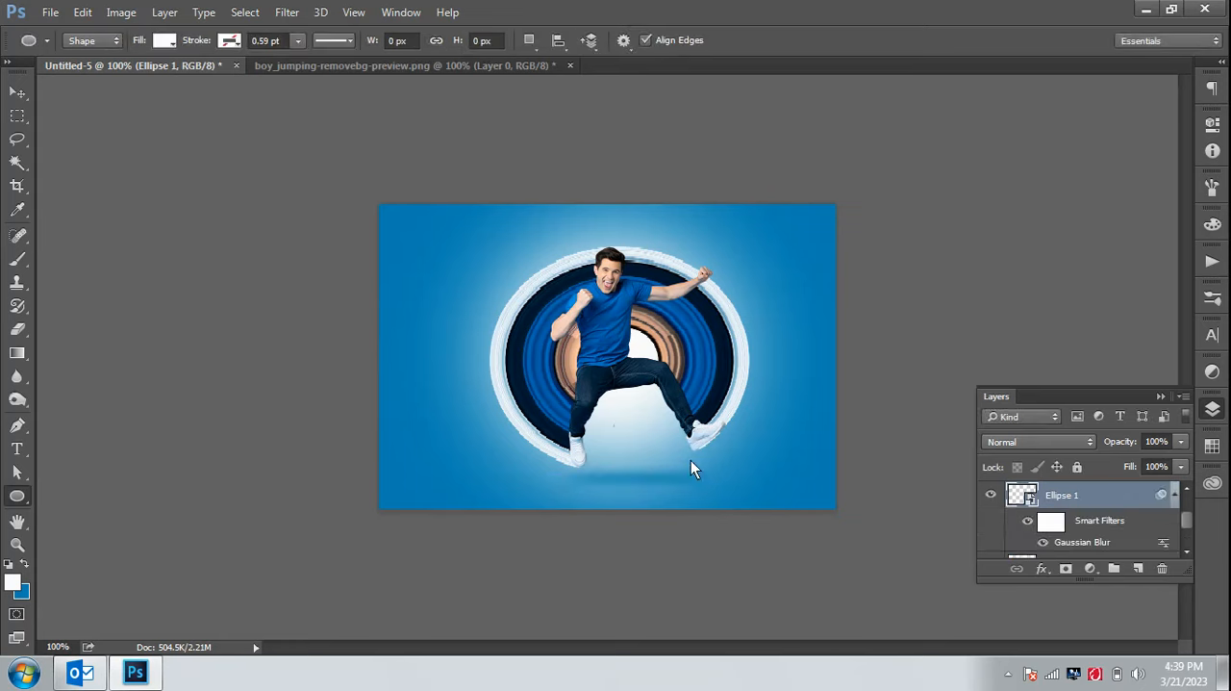
pyautogui.click(19, 93)
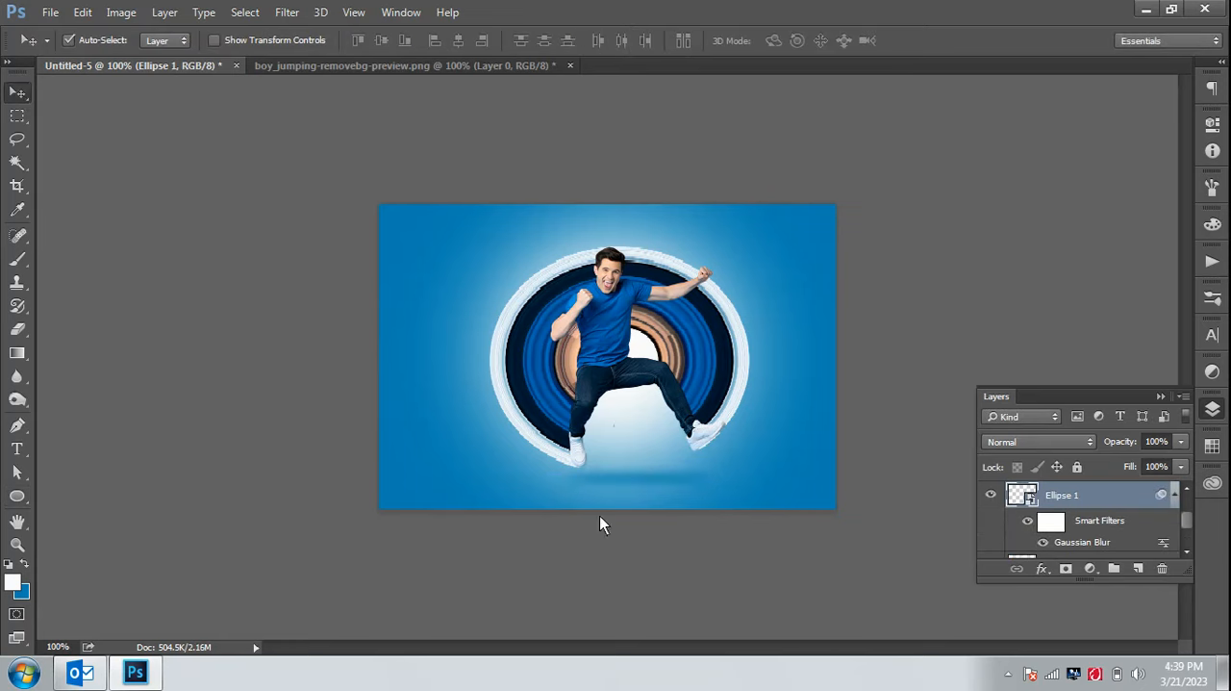
pyautogui.moveTo(664, 475); pyautogui.dragTo(675, 473)
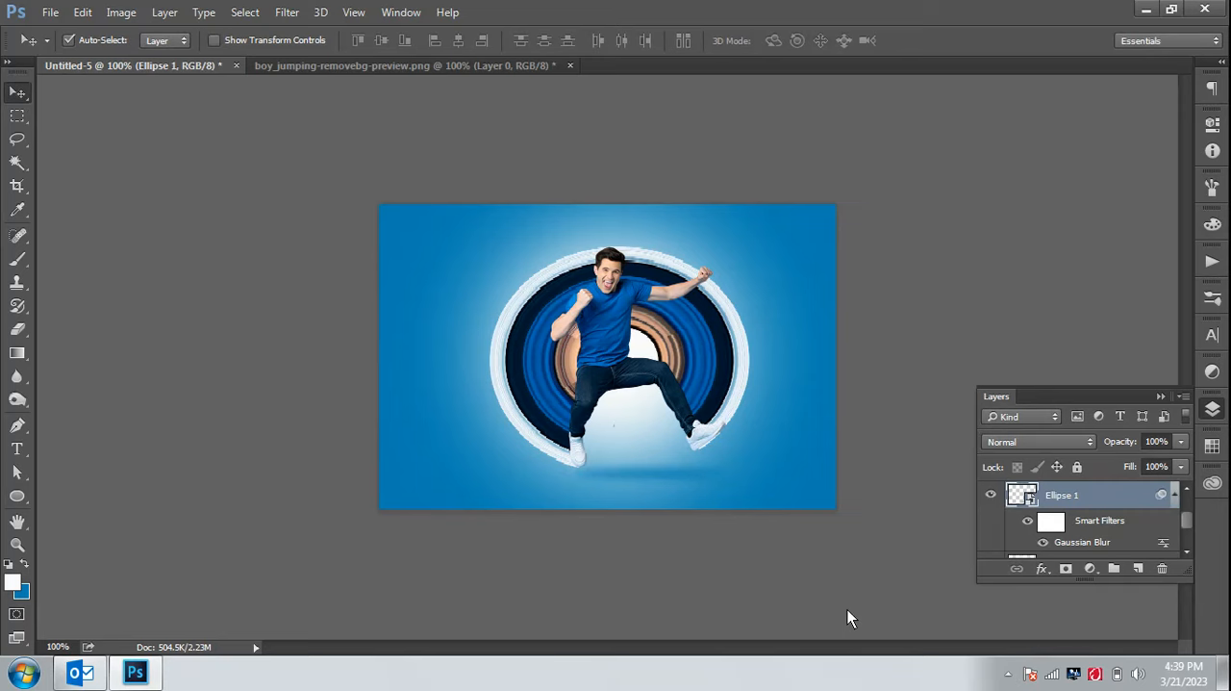
pyautogui.hotkey('ctrl', '+')
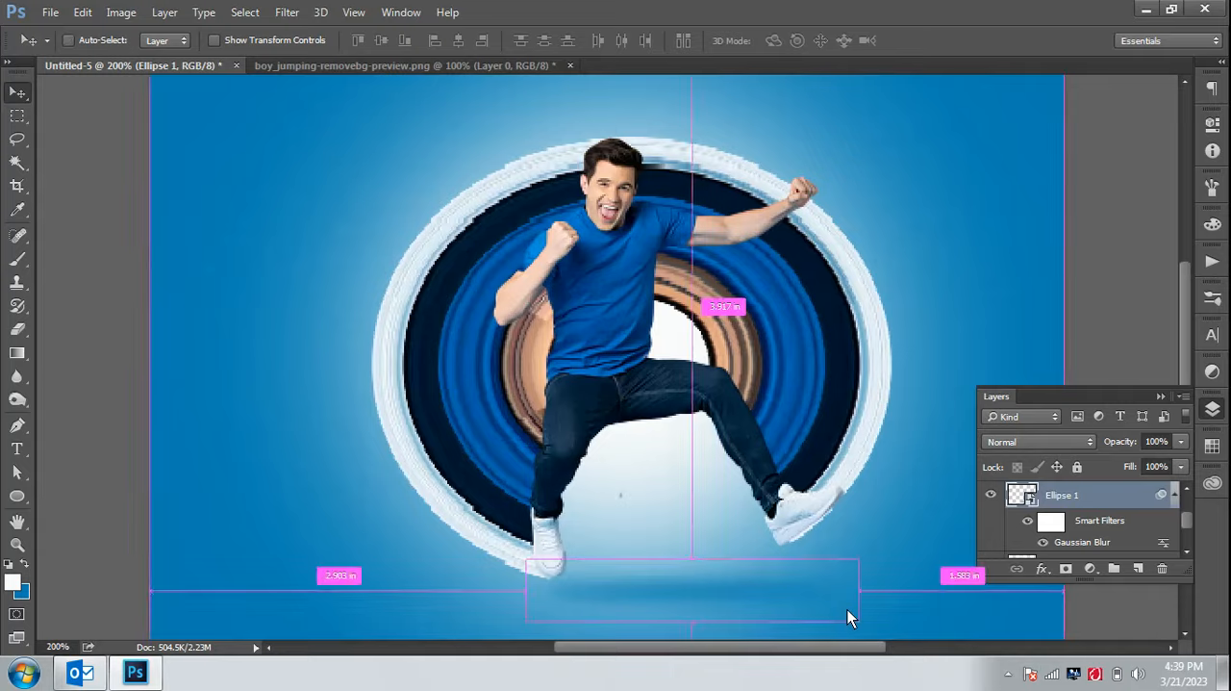
pyautogui.hotkey('ctrl', '-')
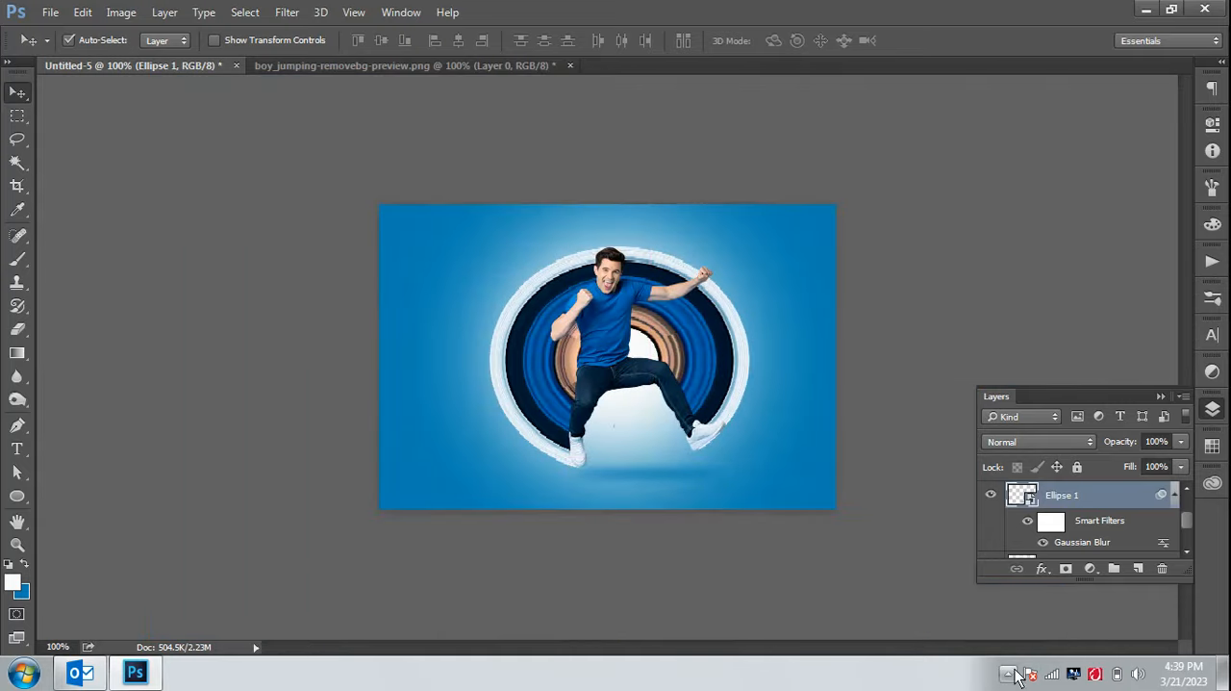